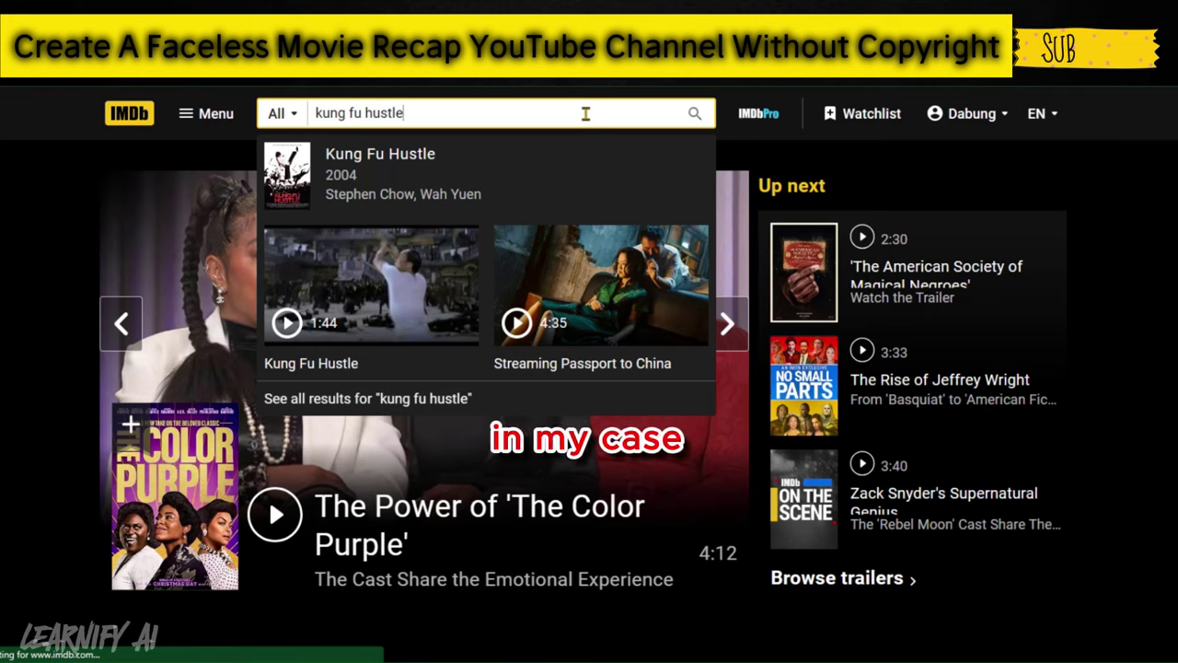
- Search IMDb for "kung fu hustle" and open the page of the 2004 film
key(Return)
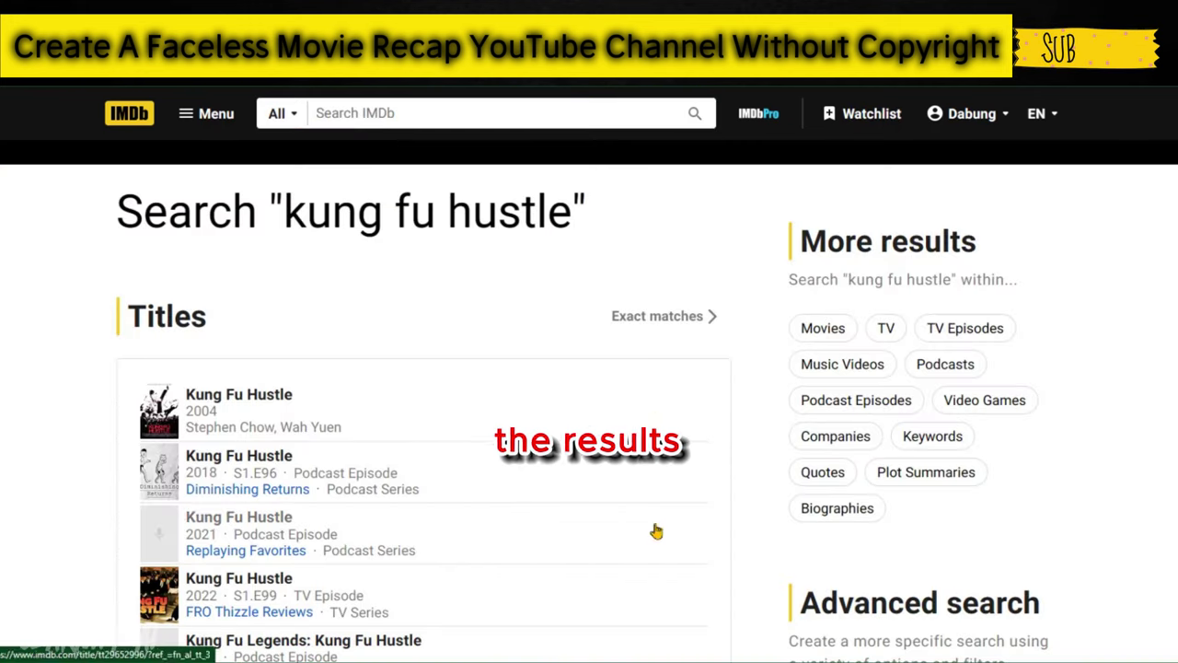
click(167, 393)
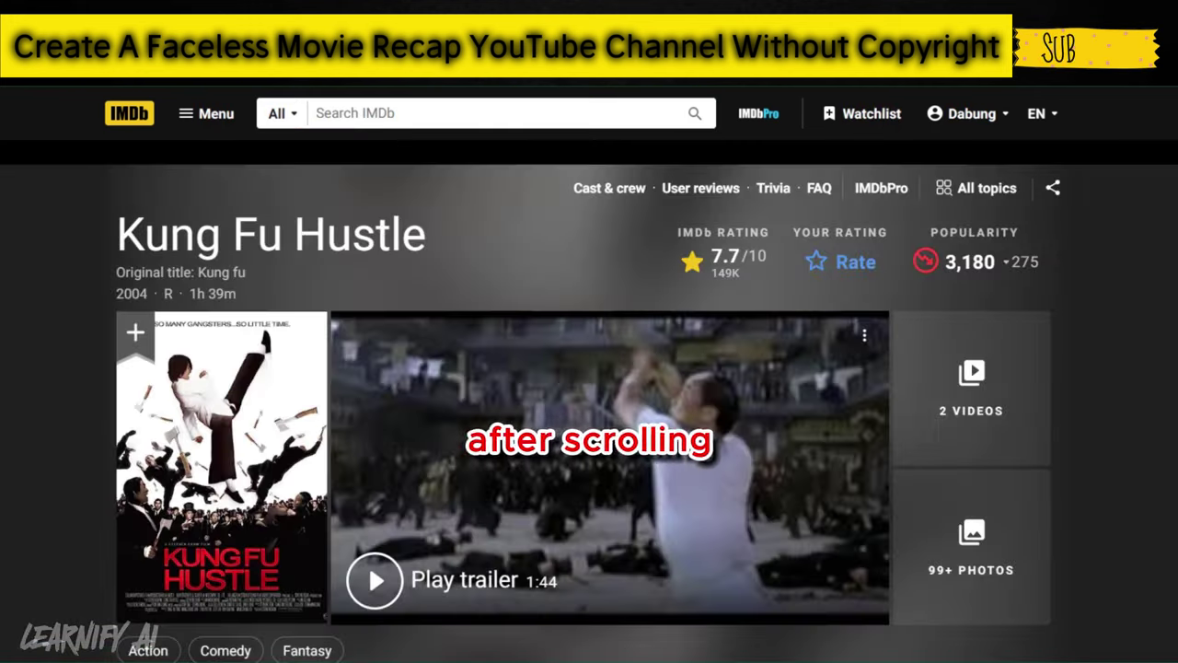
- Find the film's Storyline section and open its plot summary page
scroll(42, 371, down, 10)
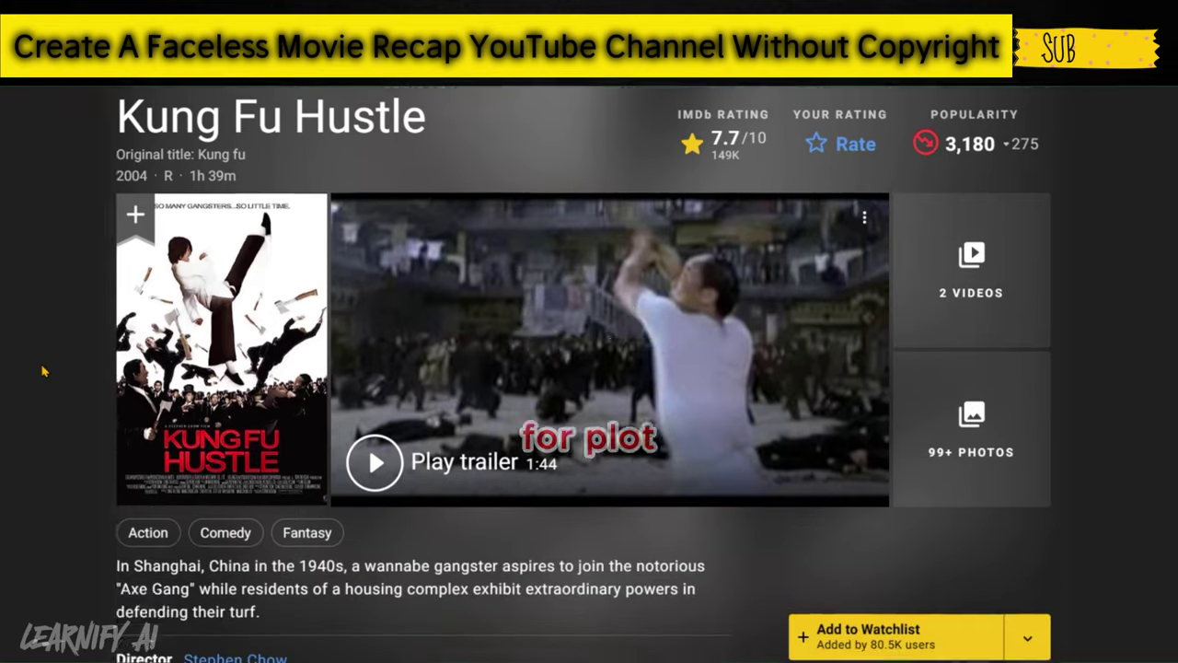
scroll(41, 370, down, 15)
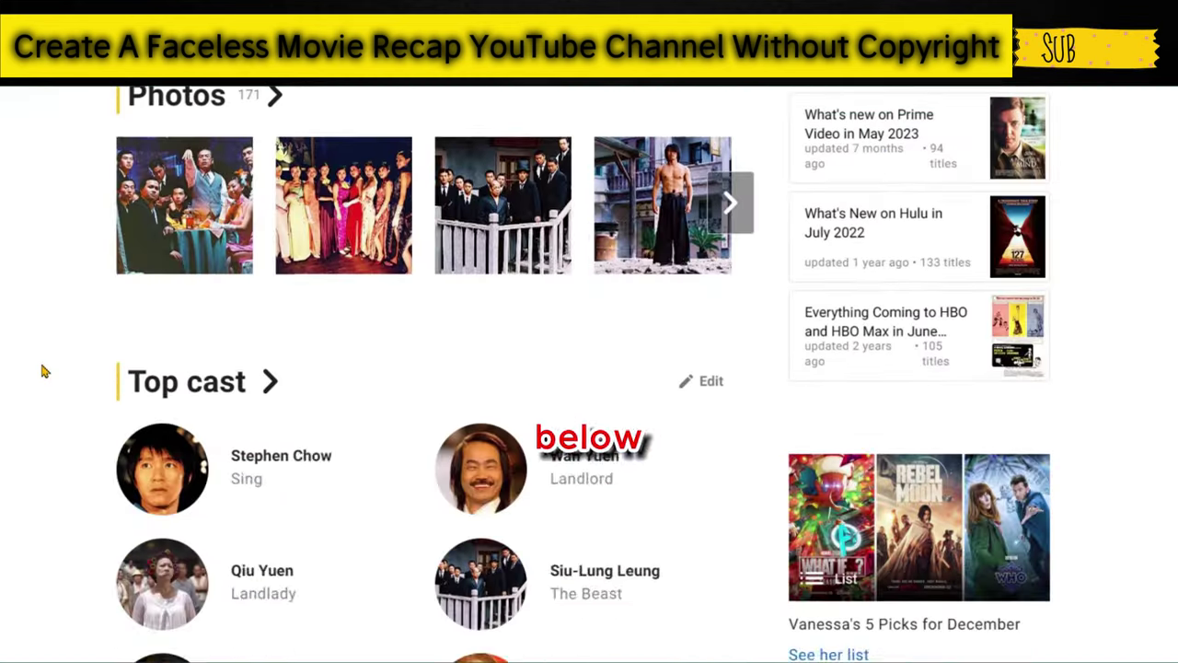
scroll(41, 370, down, 15)
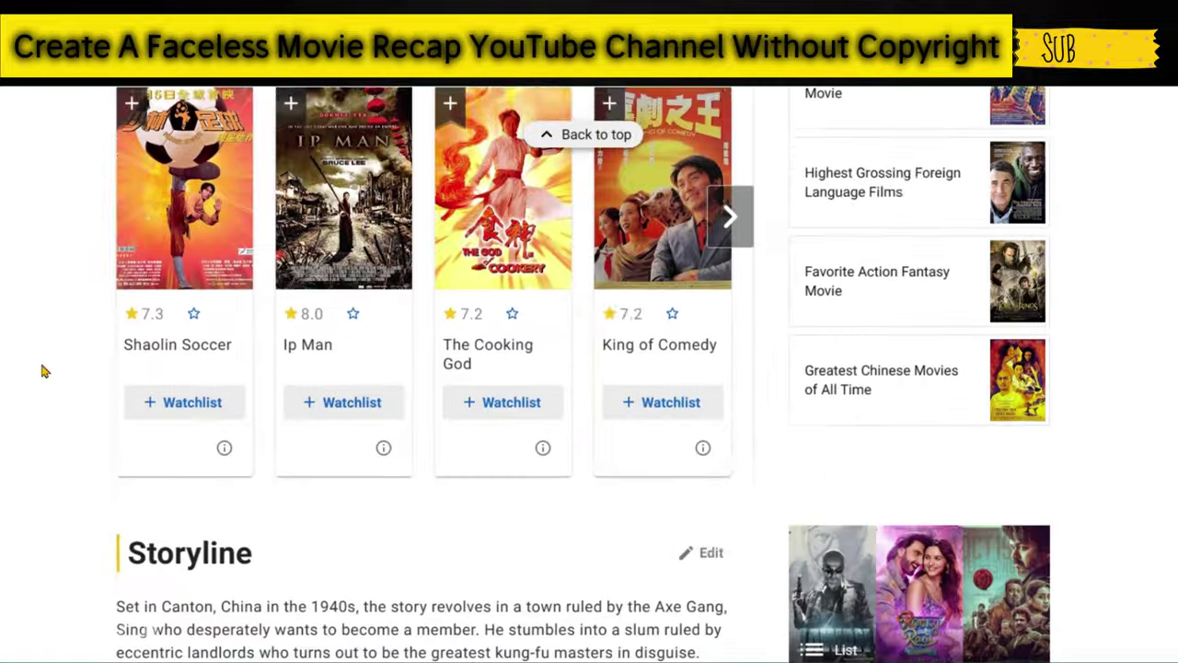
scroll(42, 370, down, 2)
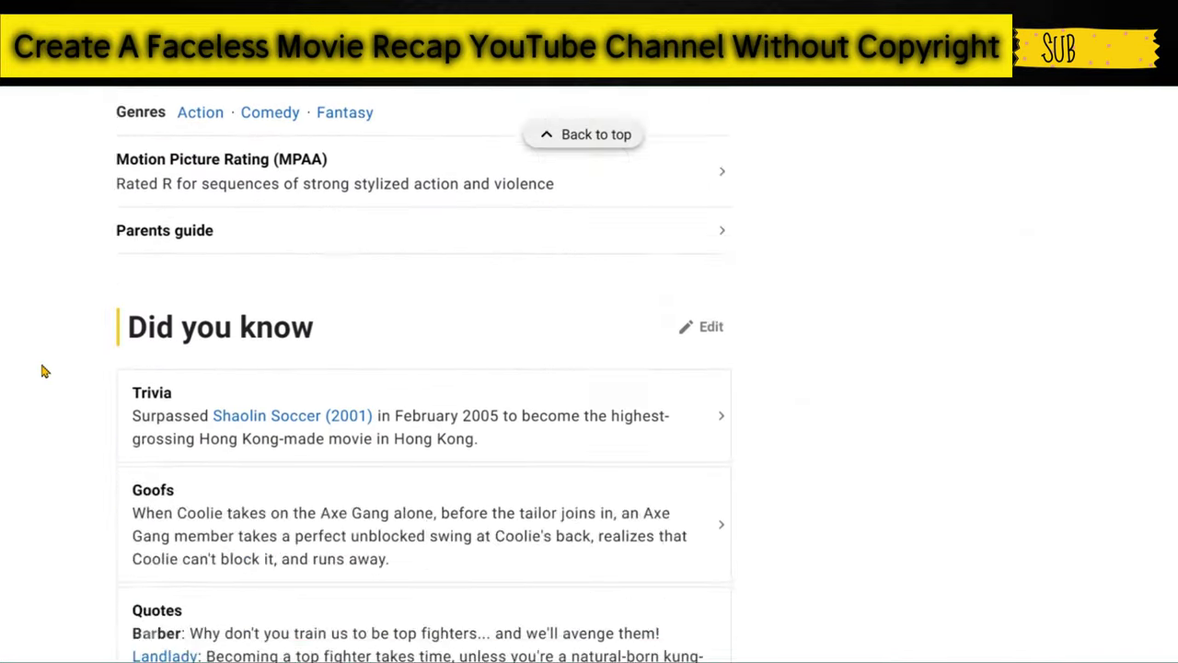
scroll(41, 370, up, 5)
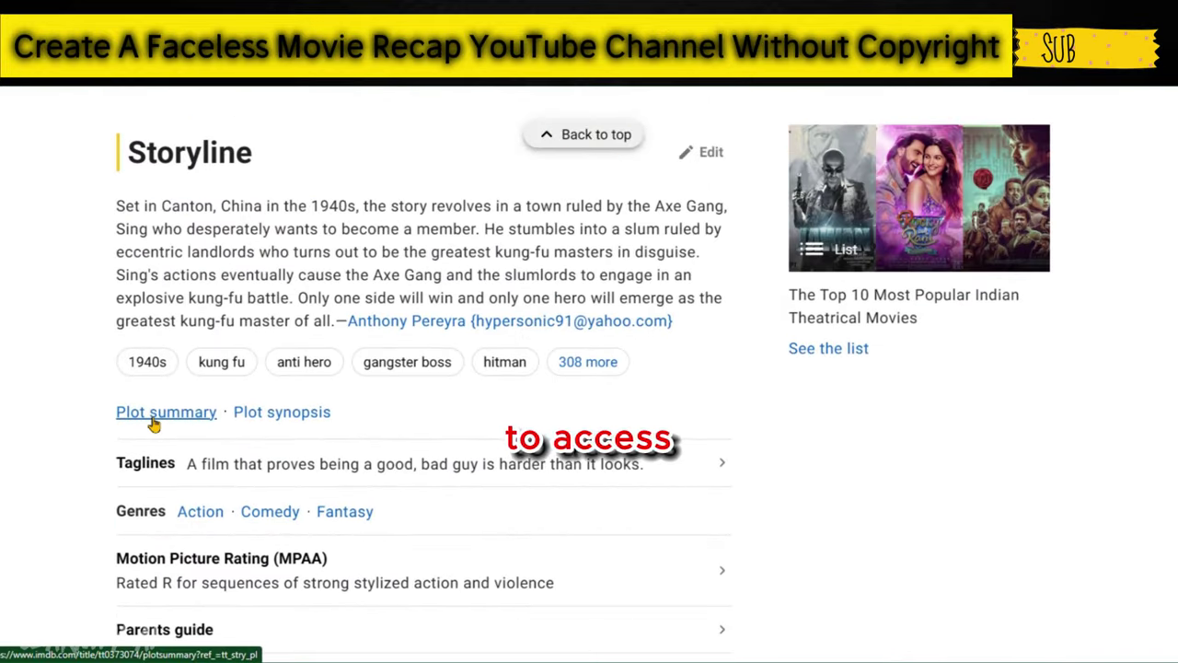
right_click(155, 423)
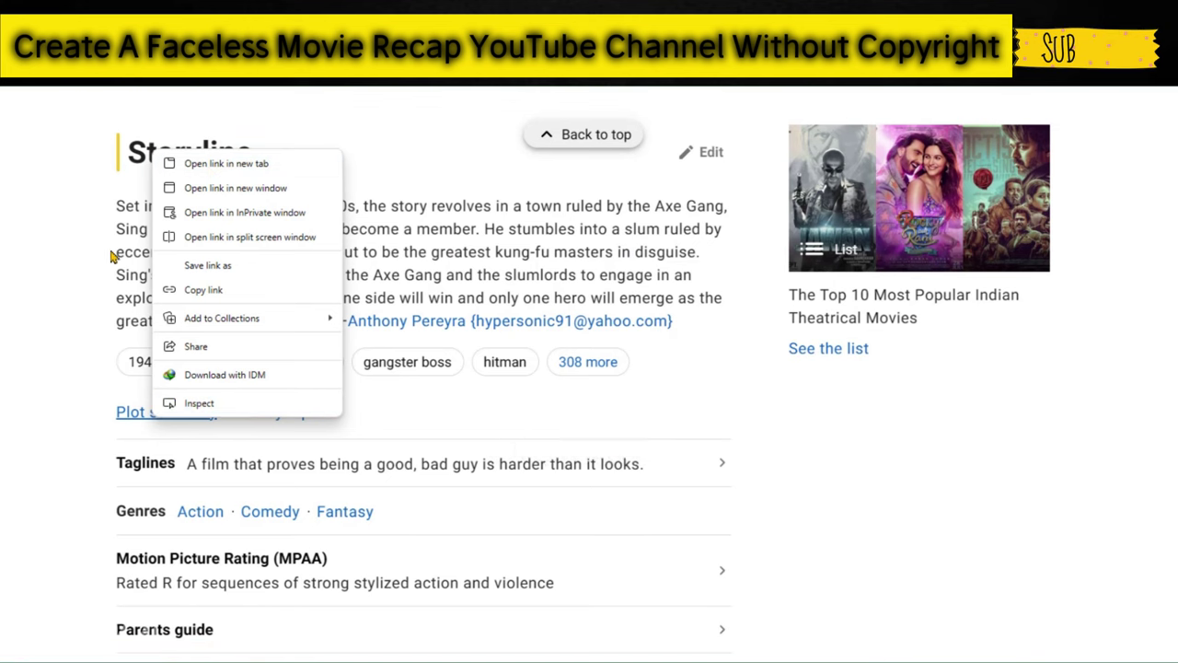
click(78, 325)
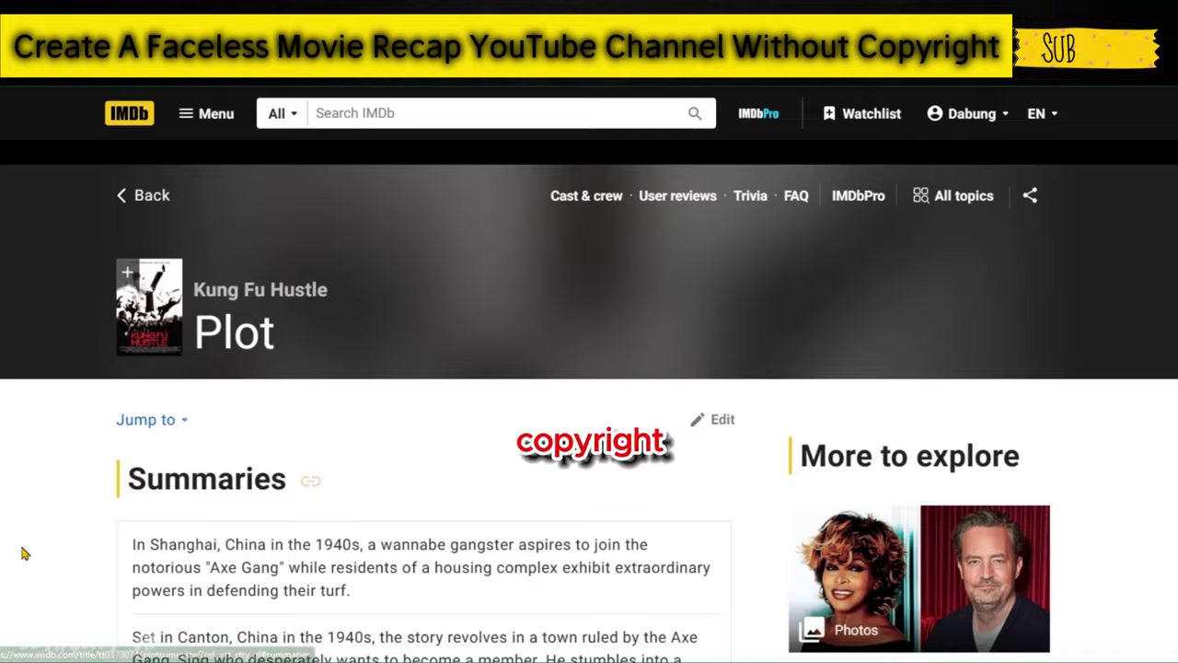
- Select the full Synopsis text on the Kung Fu Hustle plot page
scroll(23, 552, down, 20)
scroll(23, 552, down, 5)
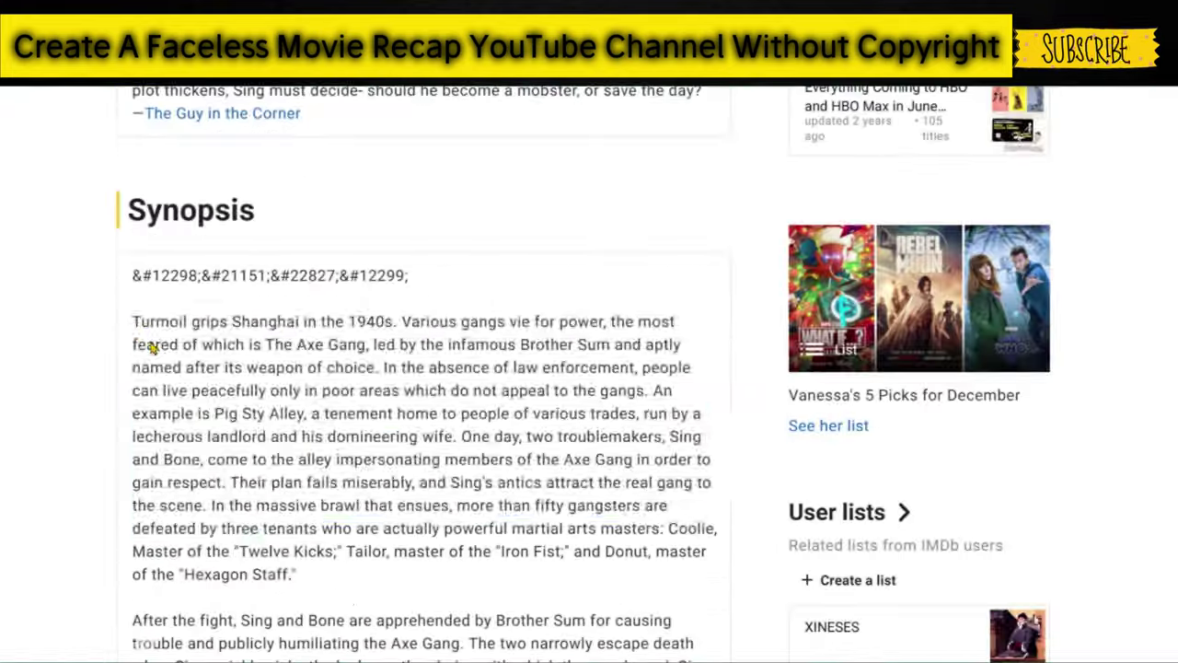
drag(153, 344, 368, 645)
scroll(427, 369, down, 10)
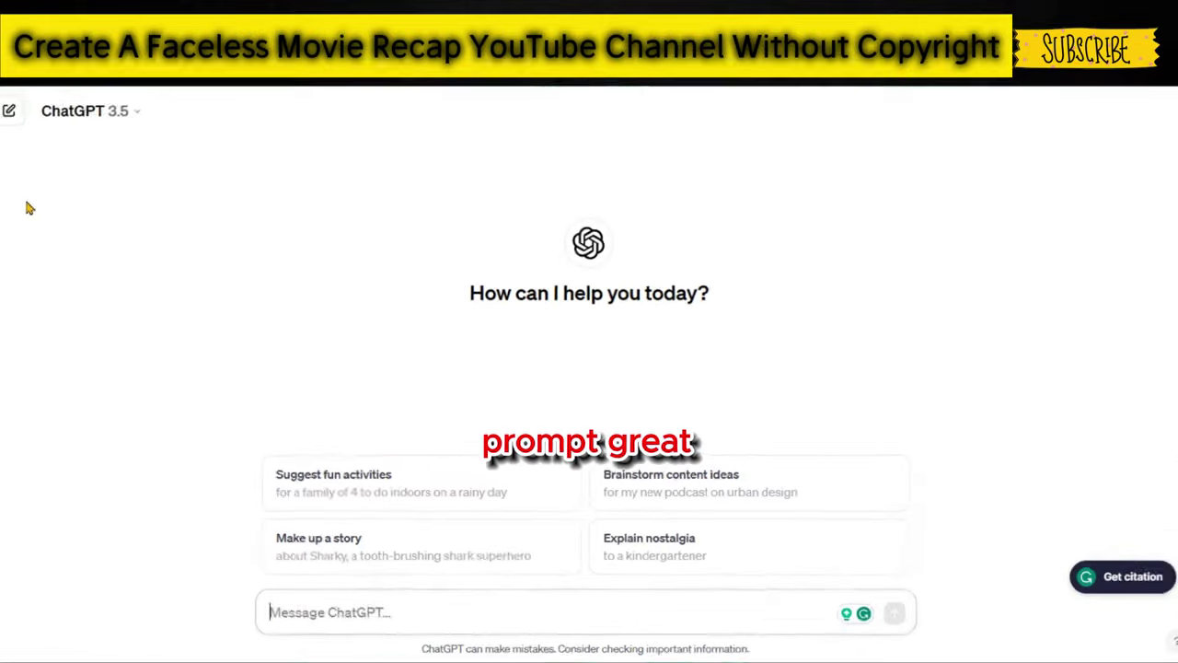
- In ChatGPT, enter "Rewrite this plot synopsis of a movie in English and keep it under 300 words only:", append the copied synopsis and send
text(Rewrite this plot synopsis of a movie in English and keep it under 300 words only:)
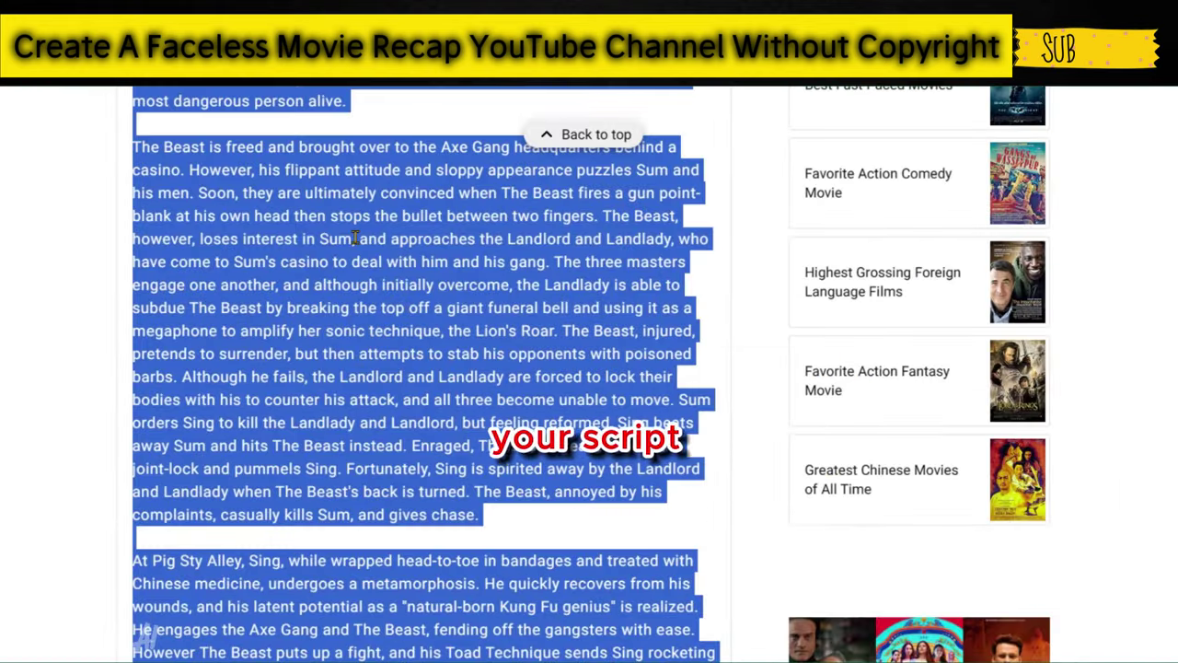
right_click(357, 244)
click(372, 250)
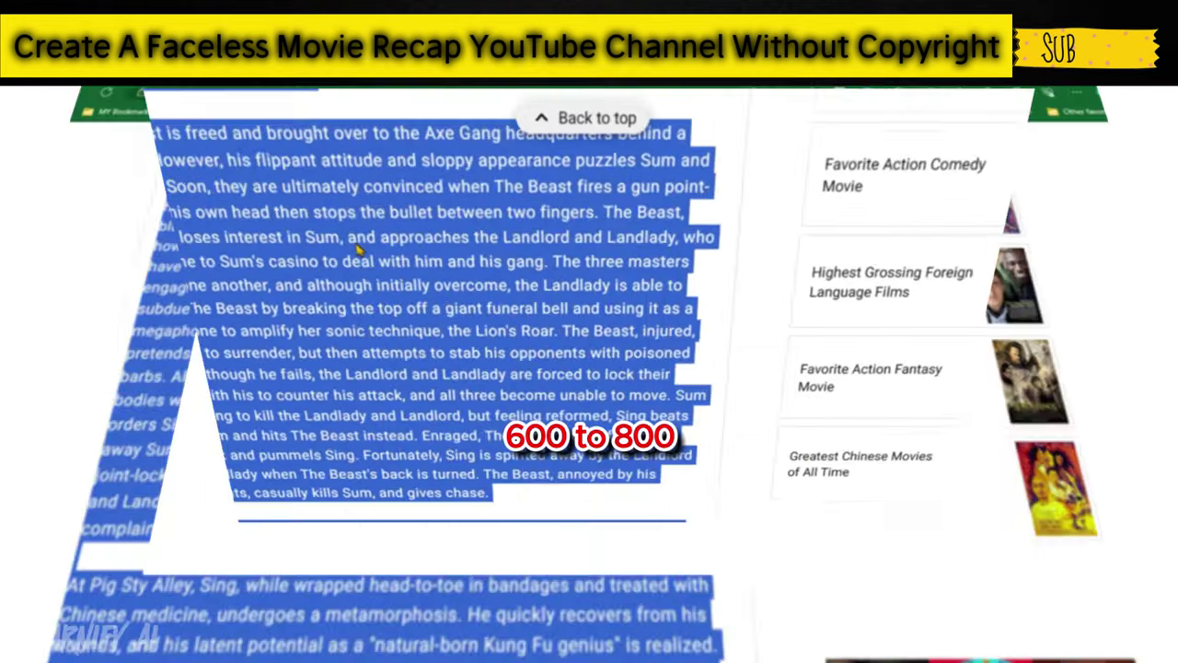
right_click(791, 611)
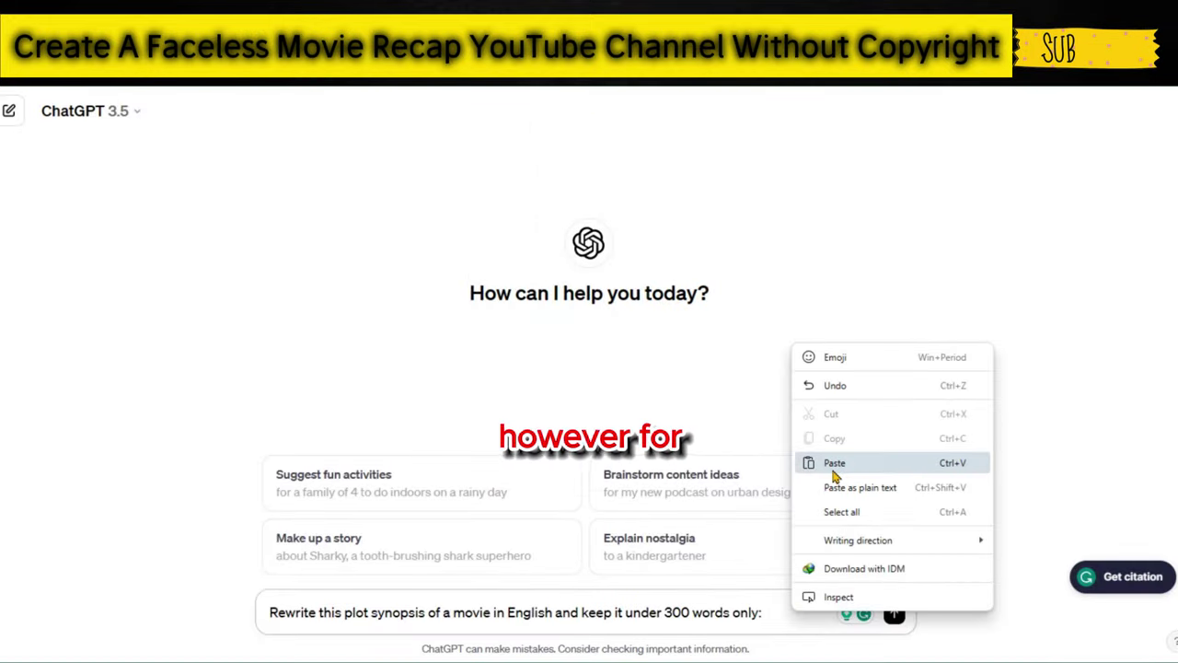
click(833, 466)
key(Return)
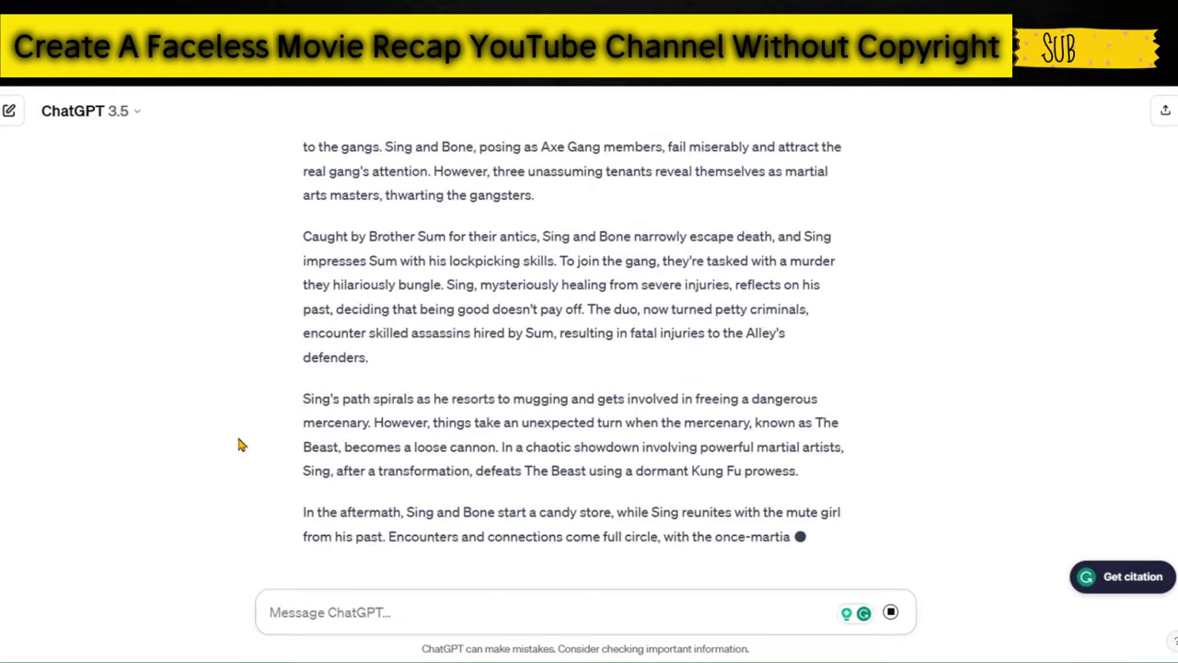
- Review ChatGPT's rewritten synopsis and paste it into the Google Docs document "Leave the World Behind MOVIE"
scroll(757, 478, up, 3)
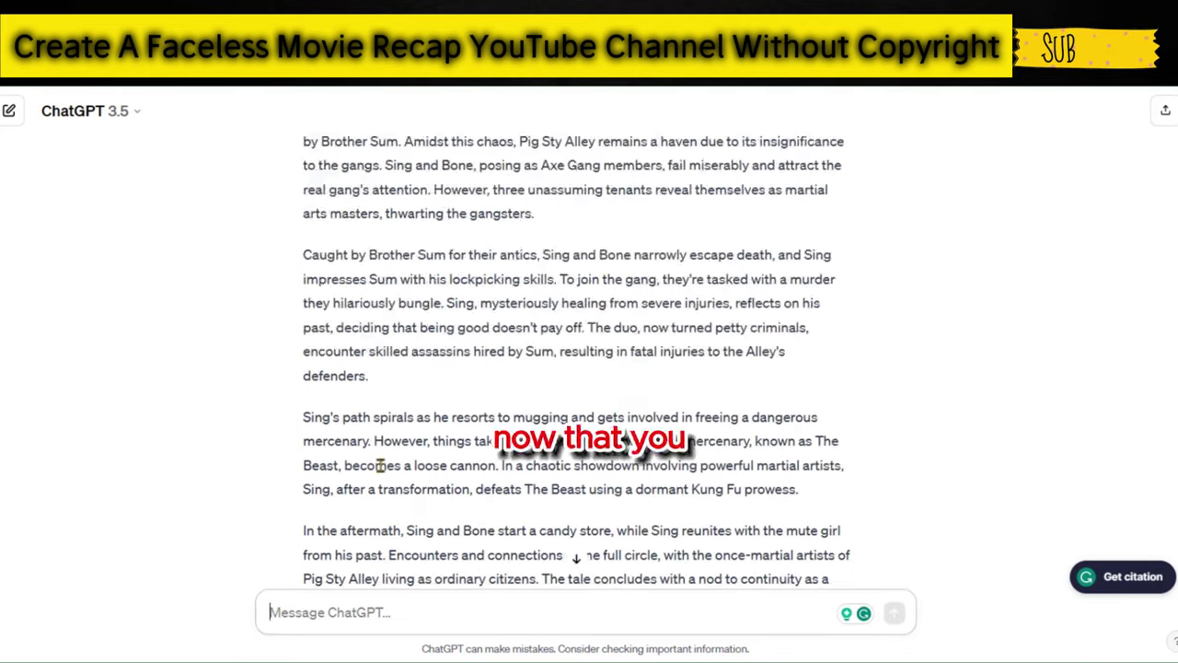
scroll(308, 461, down, 2)
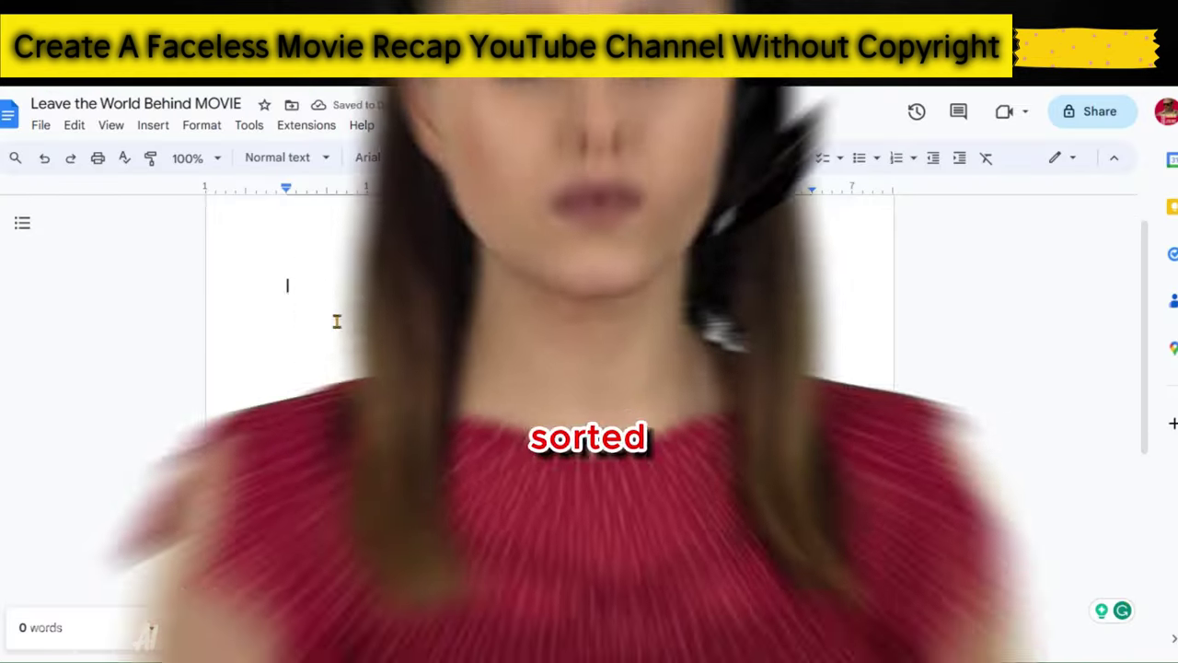
key(ctrl+v)
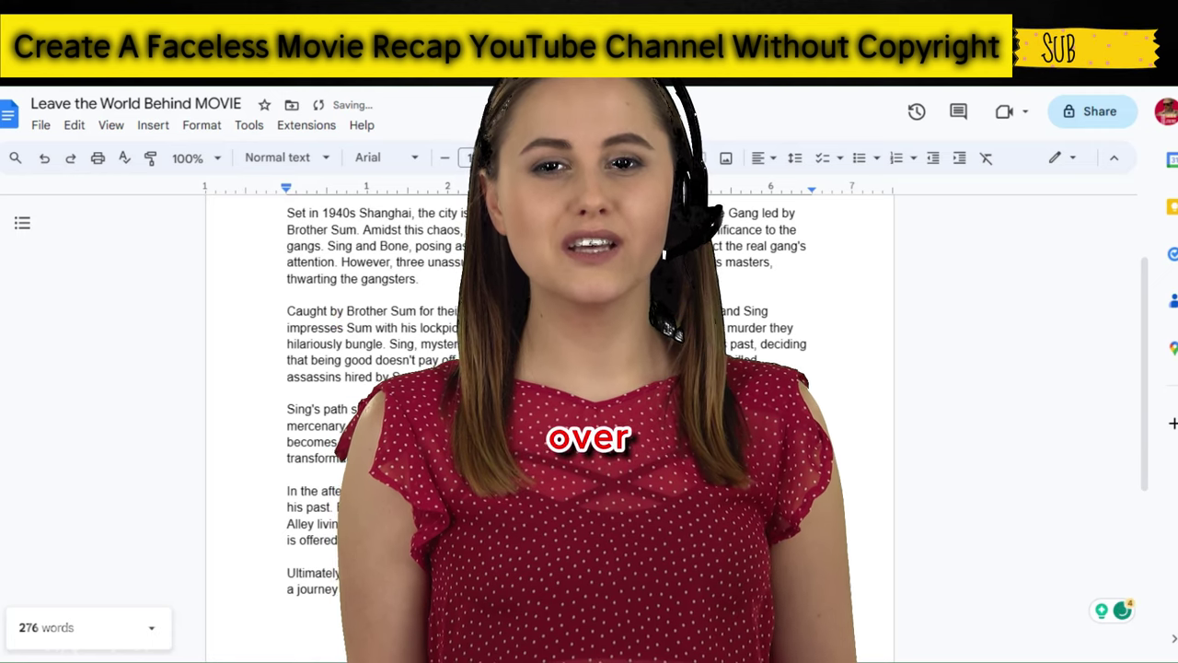
scroll(550, 415, up, 2)
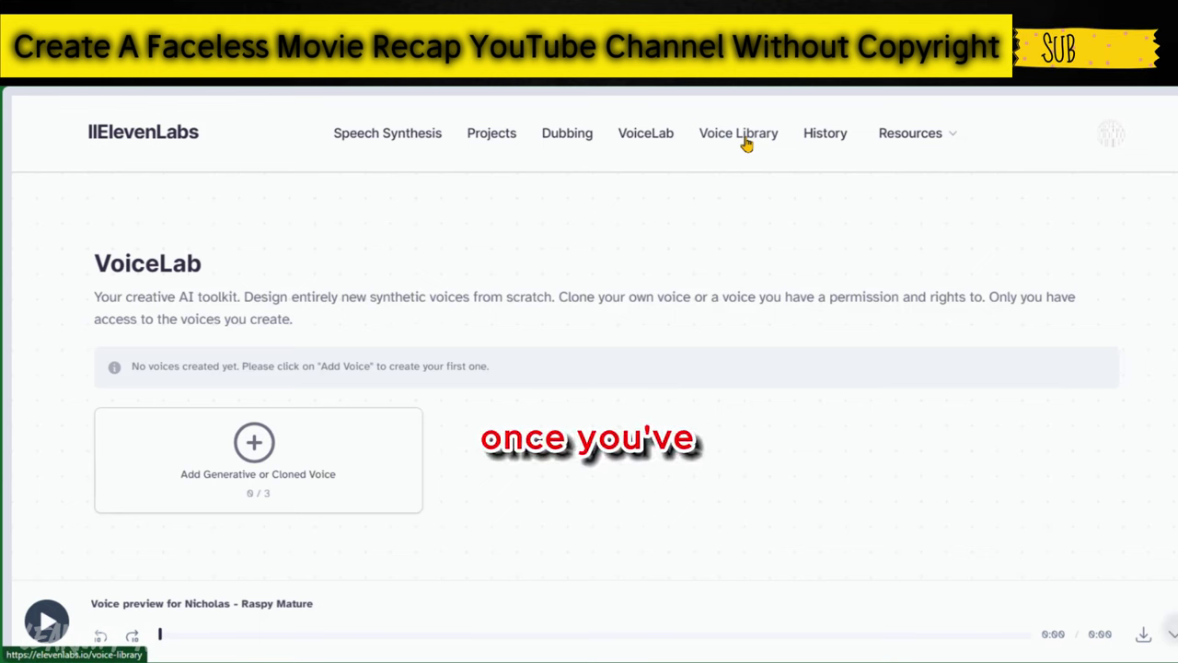
- In ElevenLabs, open the Voice Library and search the community voices for "movie"
click(741, 135)
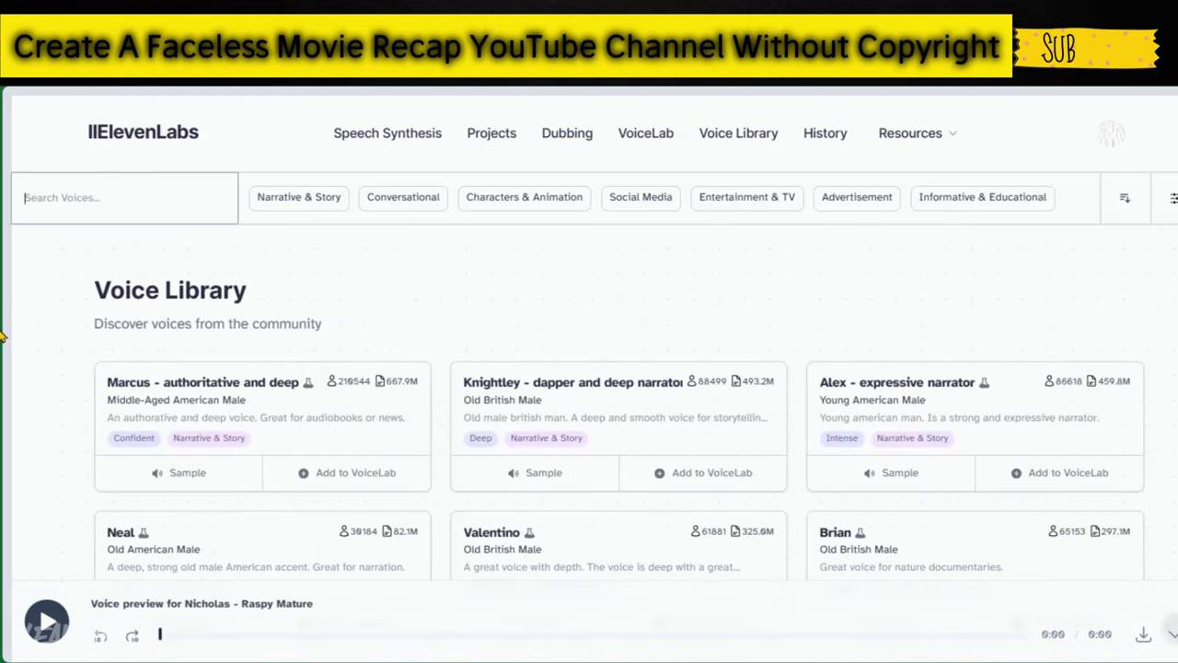
text(mov)
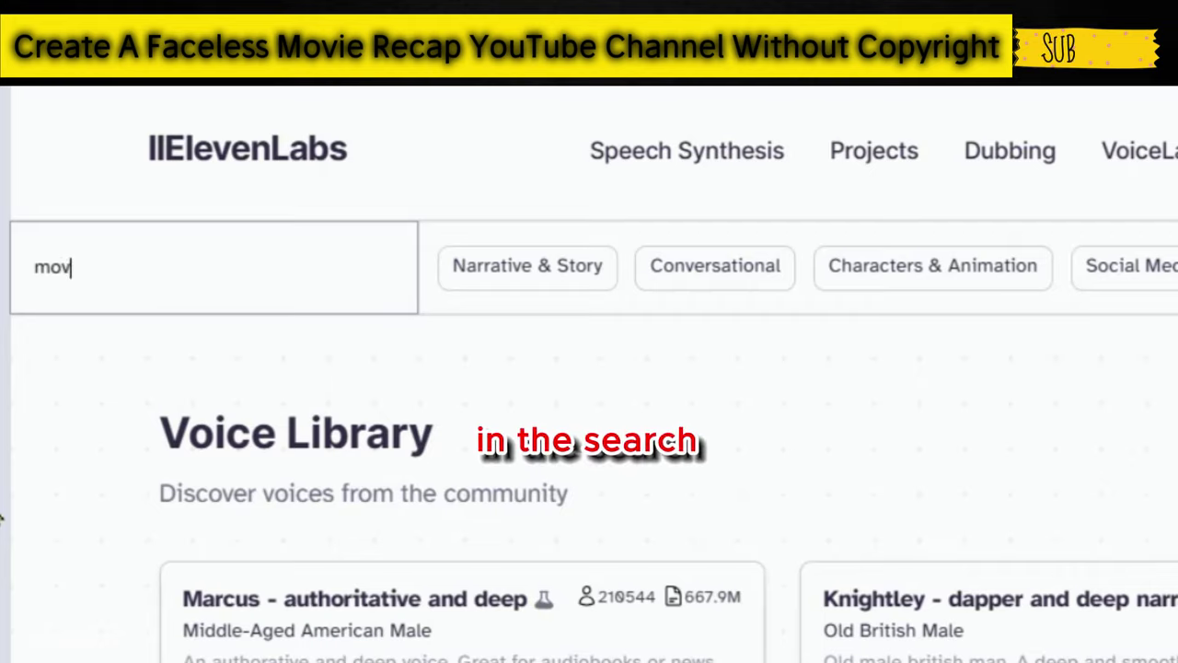
key(Return)
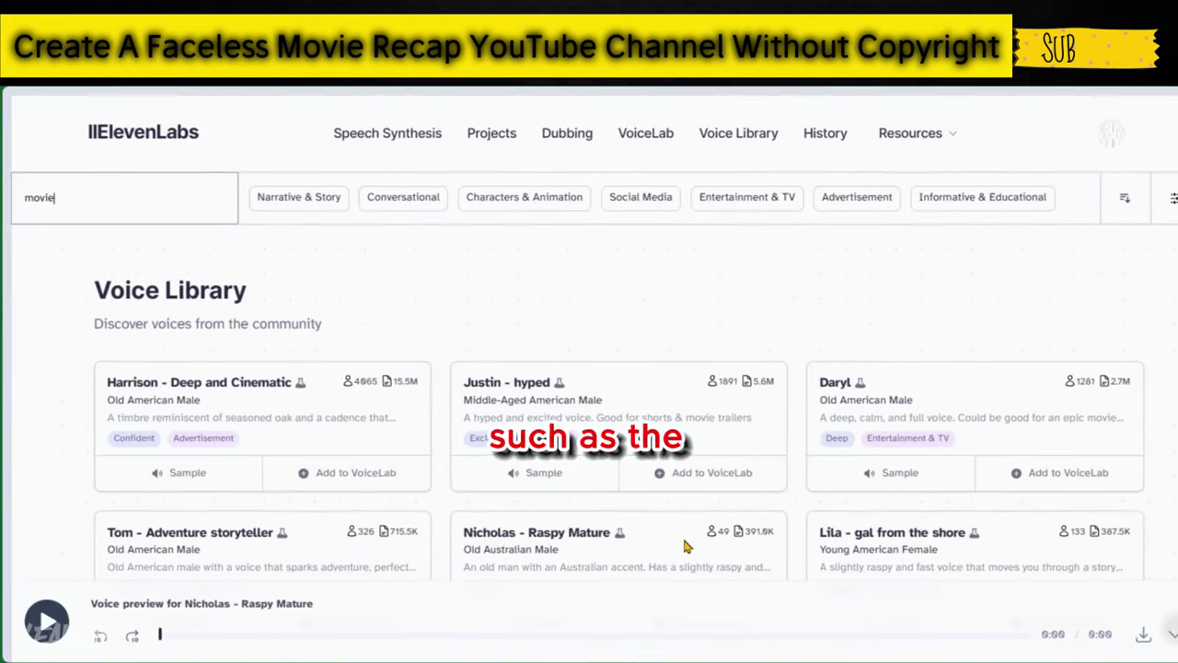
- Add the "Nicholas - Raspy Mature" voice to the VoiceLab under its default name
scroll(684, 544, down, 3)
click(712, 420)
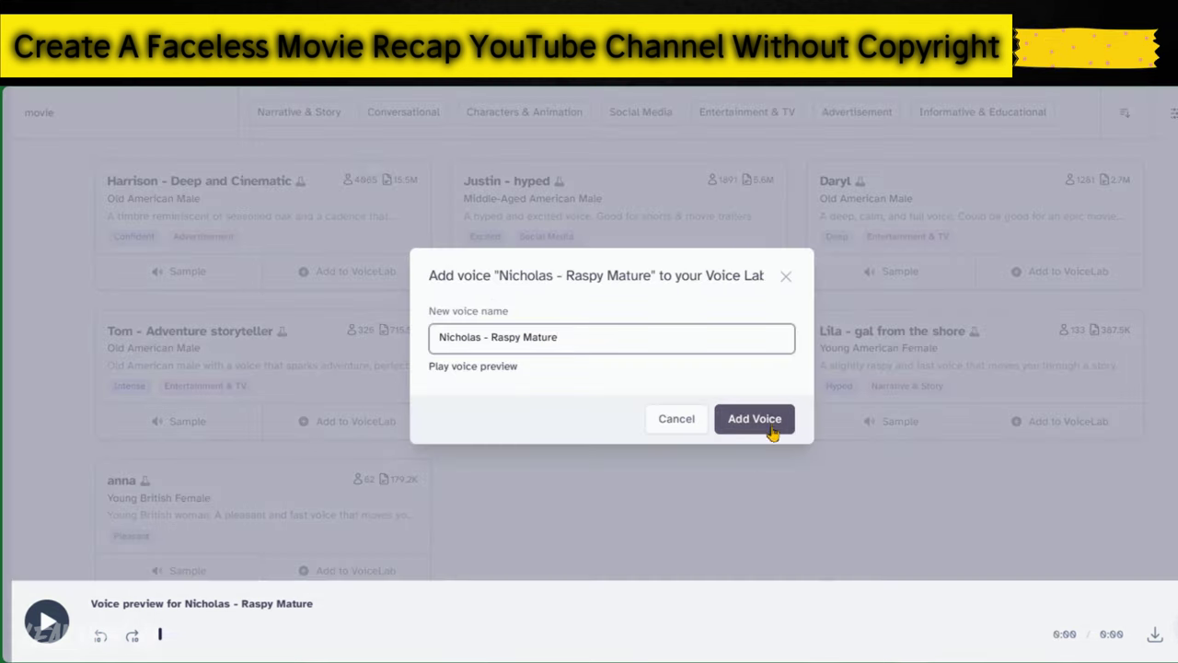
click(772, 428)
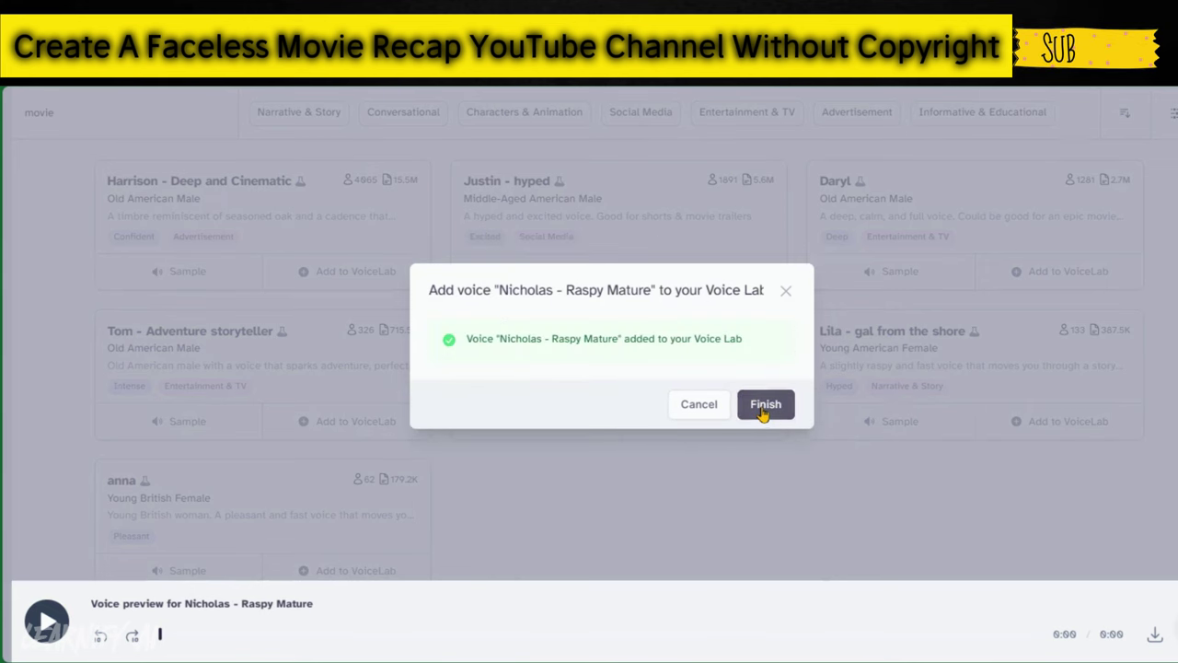
click(763, 416)
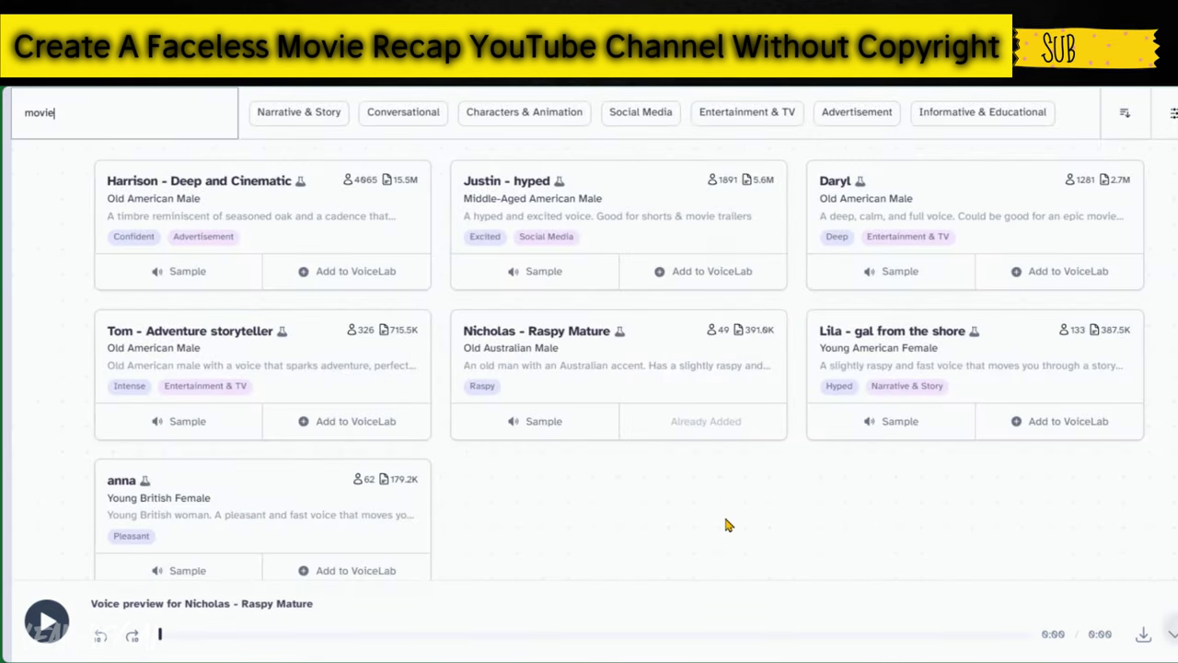
- Go to the VoiceLab and use the "Nicholas - Raspy Mature" voice for Speech Synthesis
scroll(725, 525, up, 5)
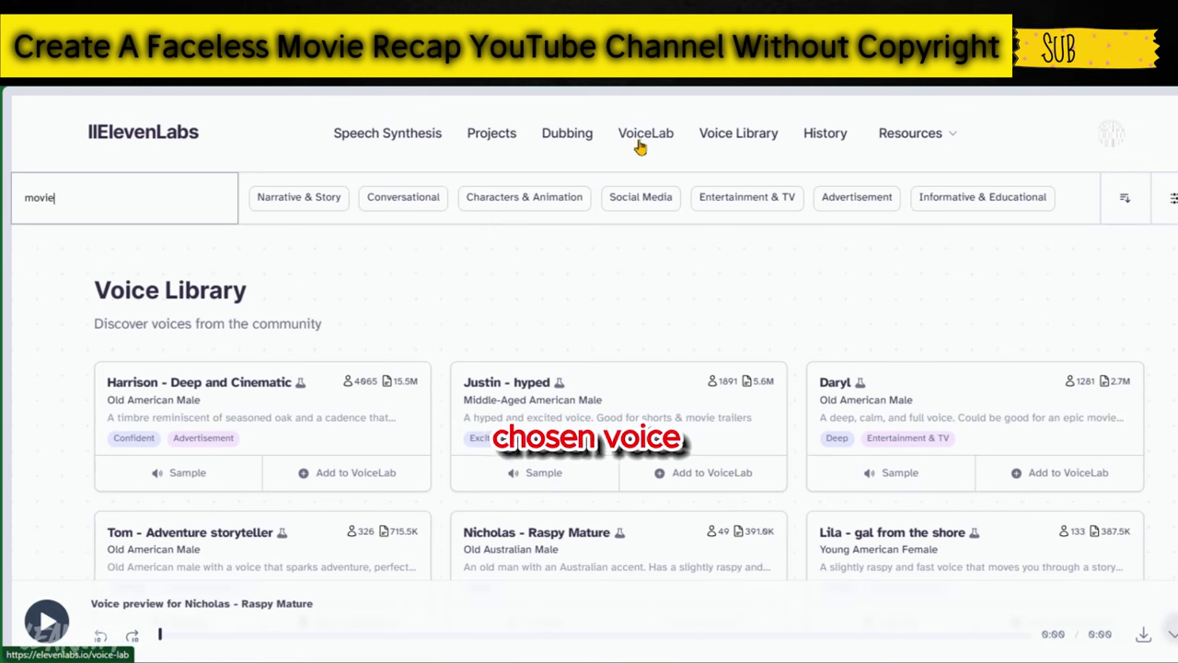
click(639, 140)
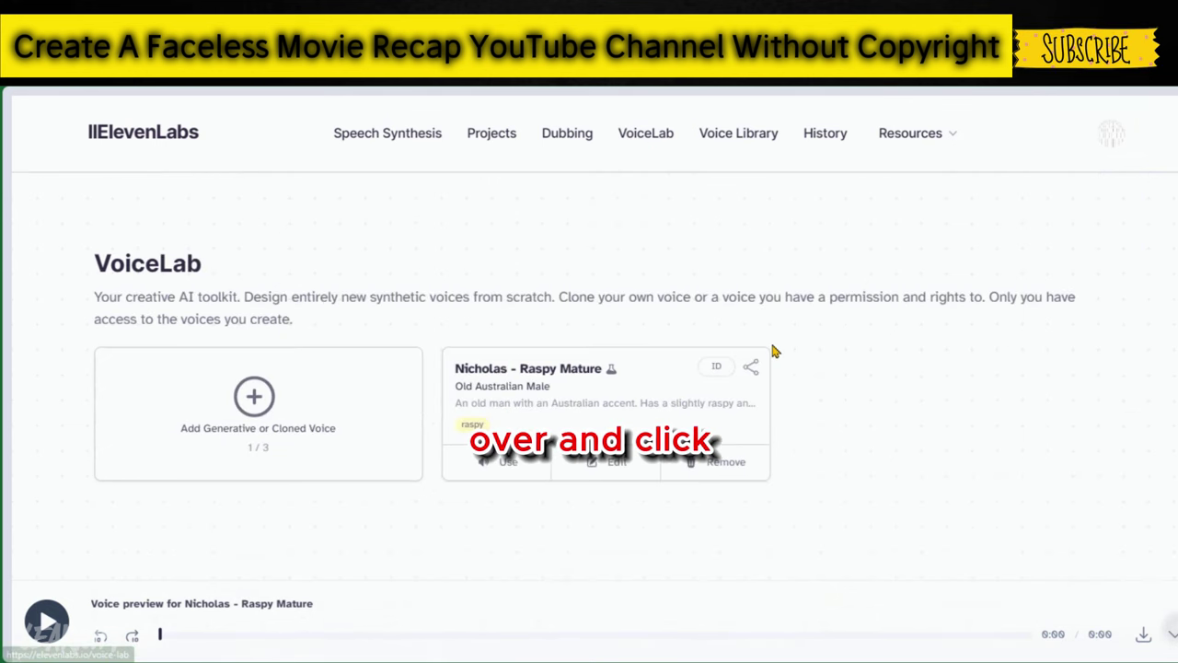
click(506, 471)
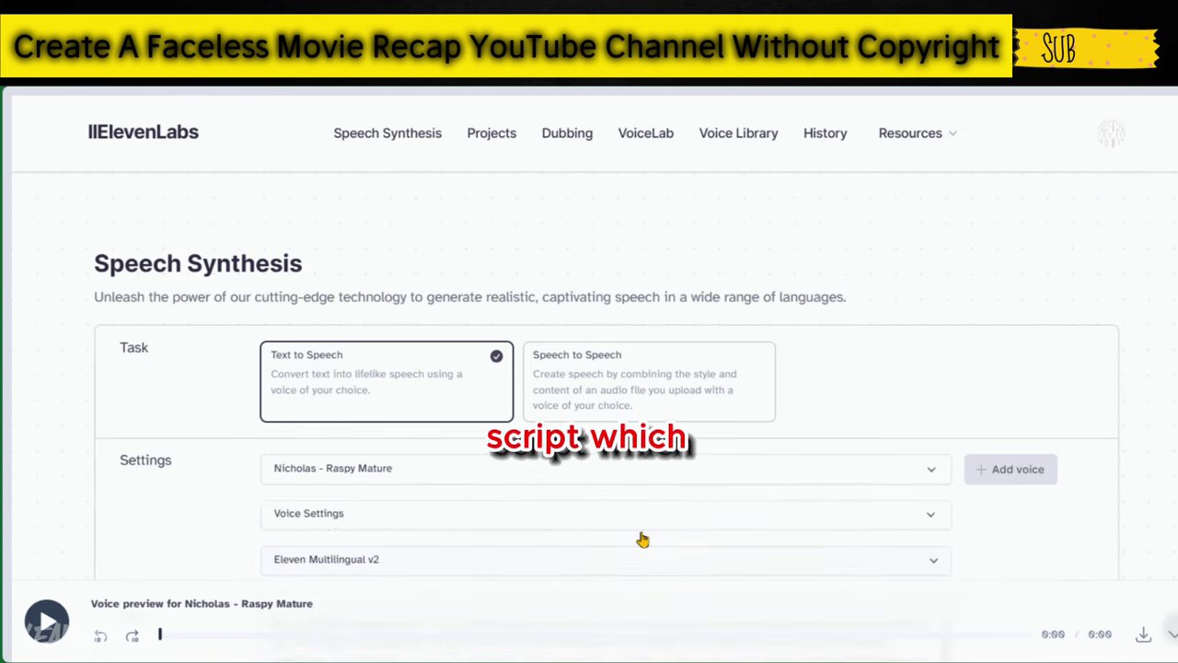
- Review the rewritten movie script in the text-to-speech text and generate its voiceover with Eleven Multilingual v2
scroll(643, 540, down, 2)
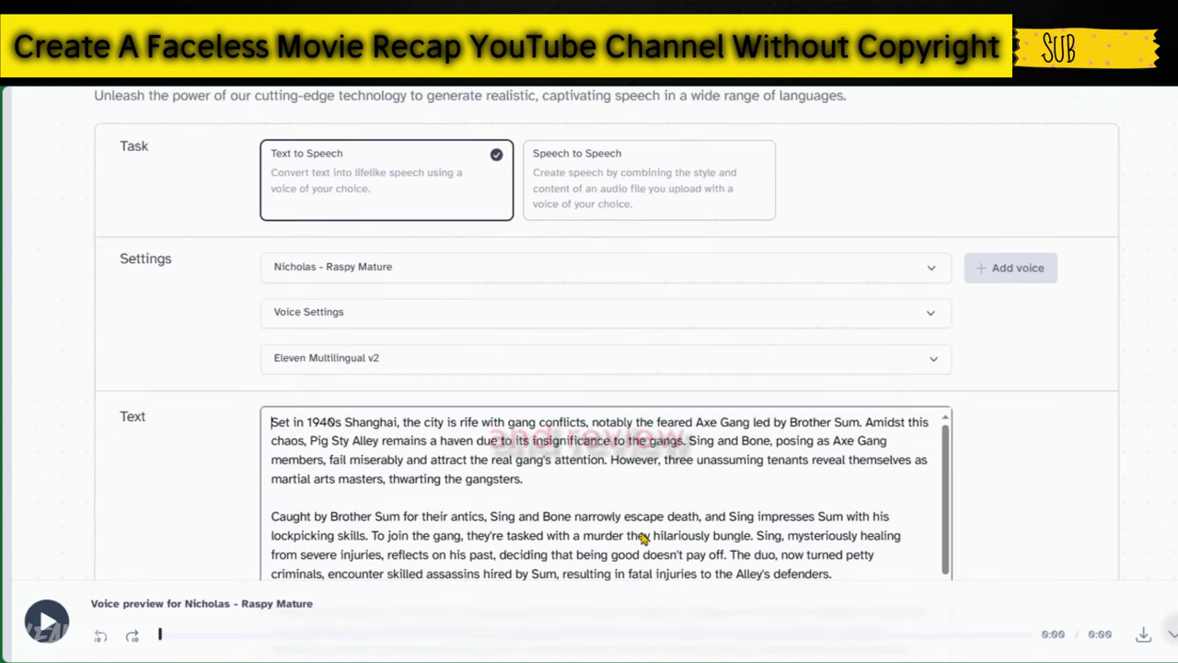
scroll(642, 540, down, 1)
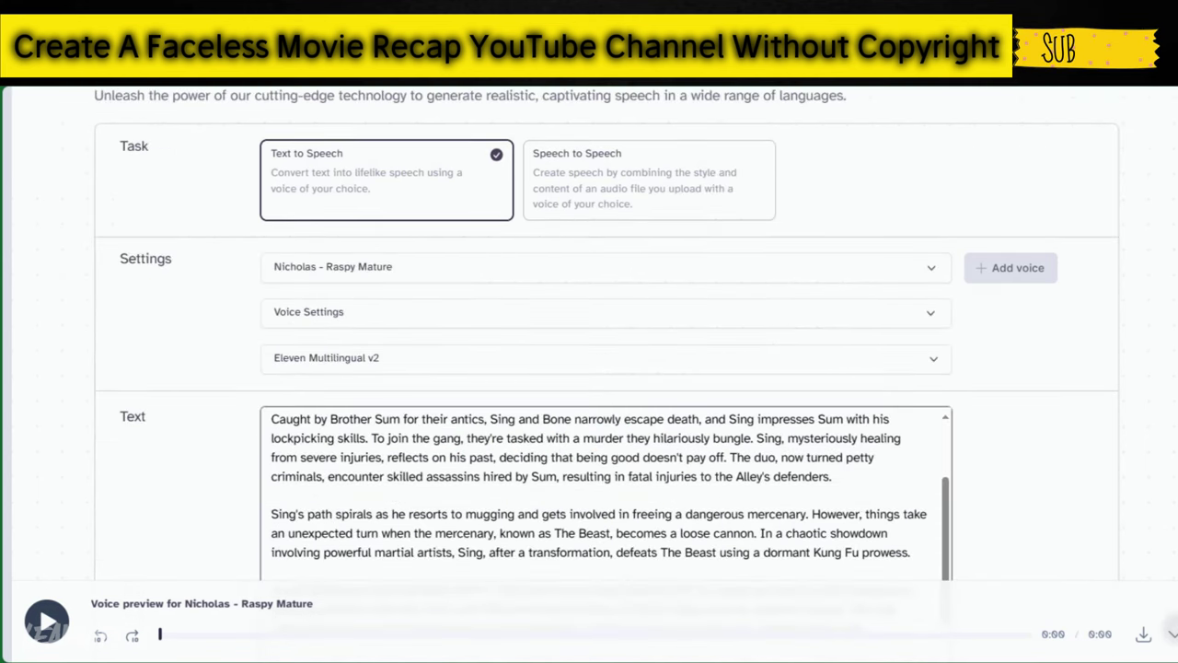
scroll(643, 539, down, 2)
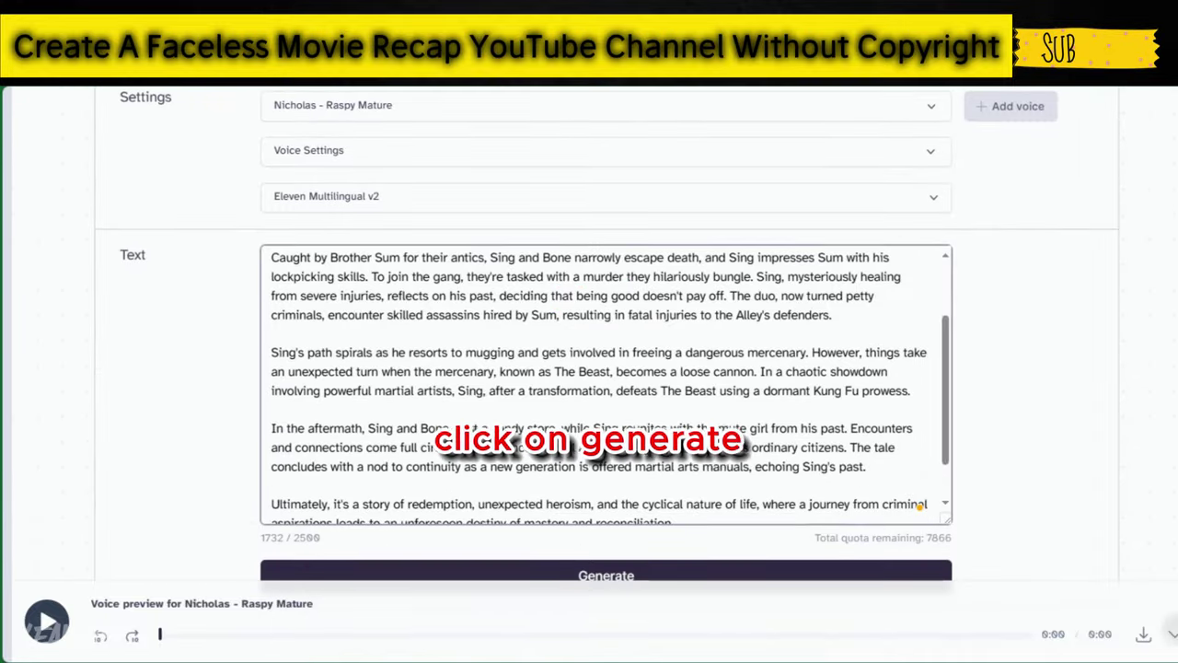
scroll(783, 376, up, 1)
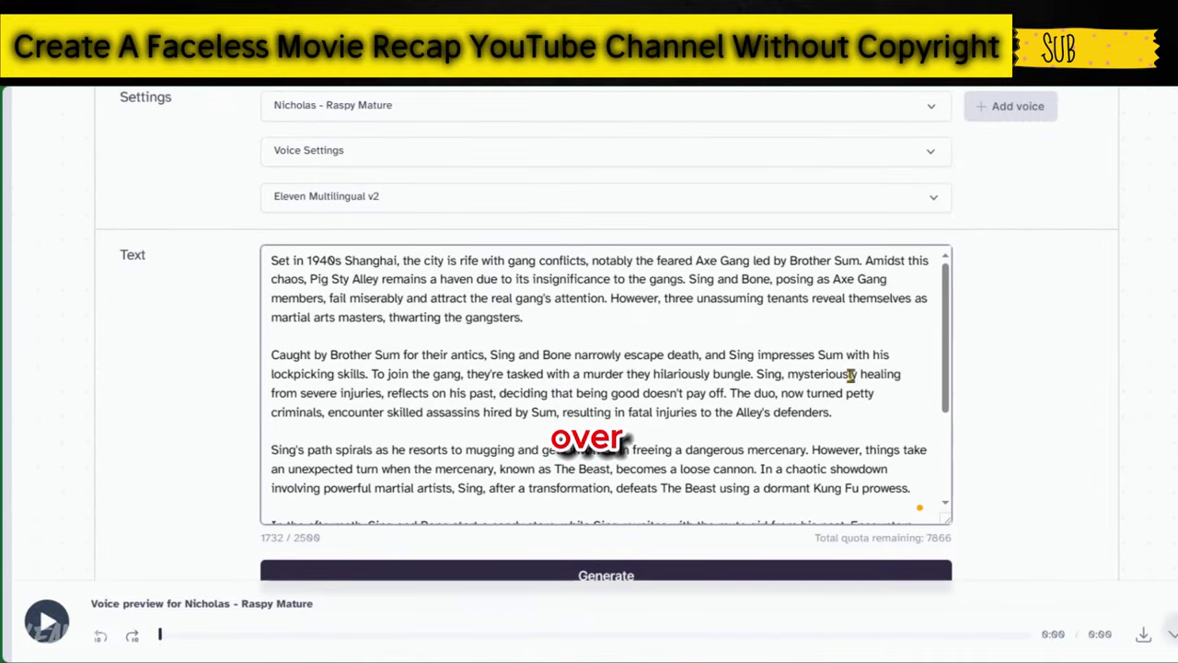
scroll(1003, 397, down, 2)
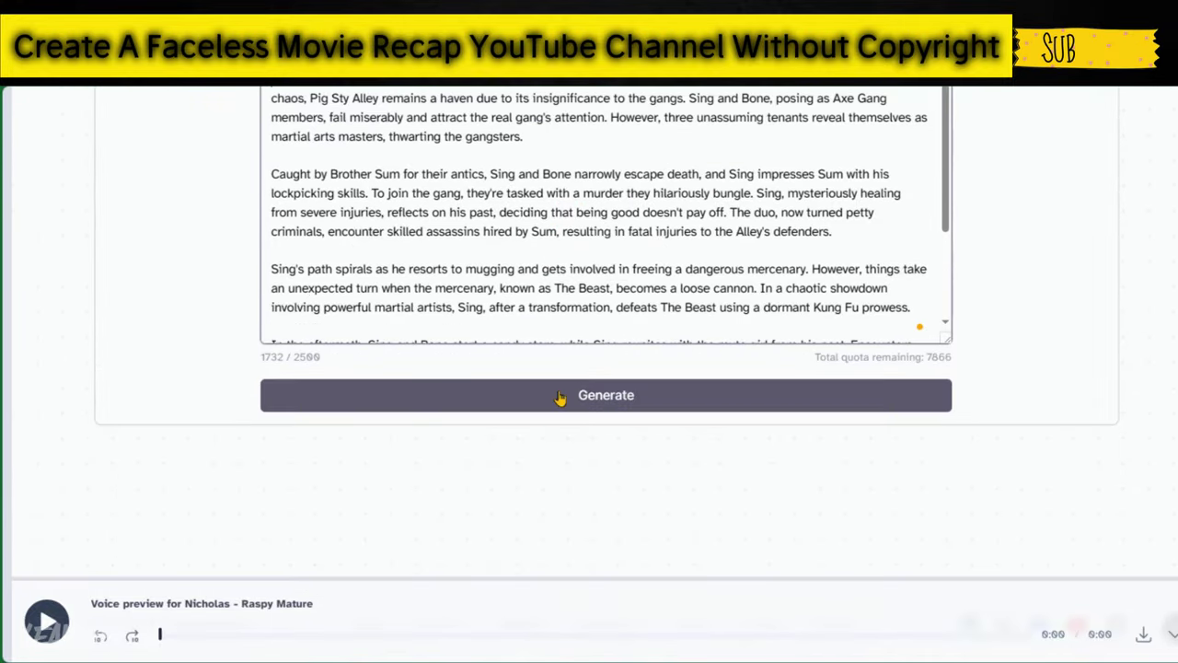
click(482, 404)
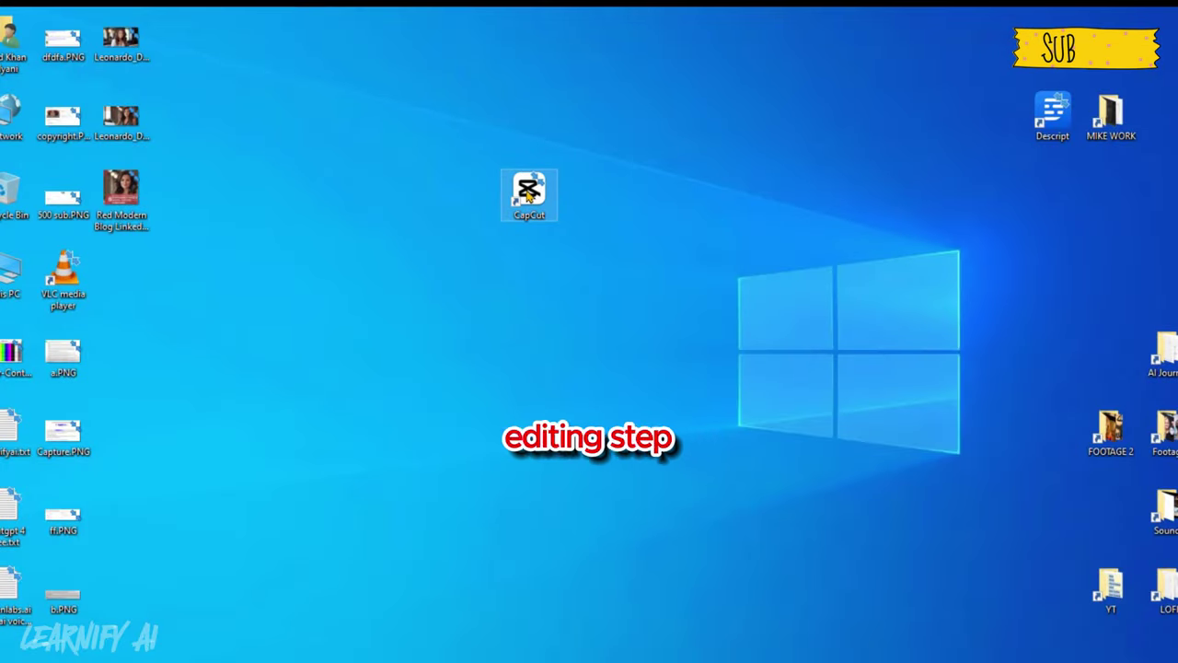
- Switch to the CapCut desktop editor and open an empty project
double_click(529, 192)
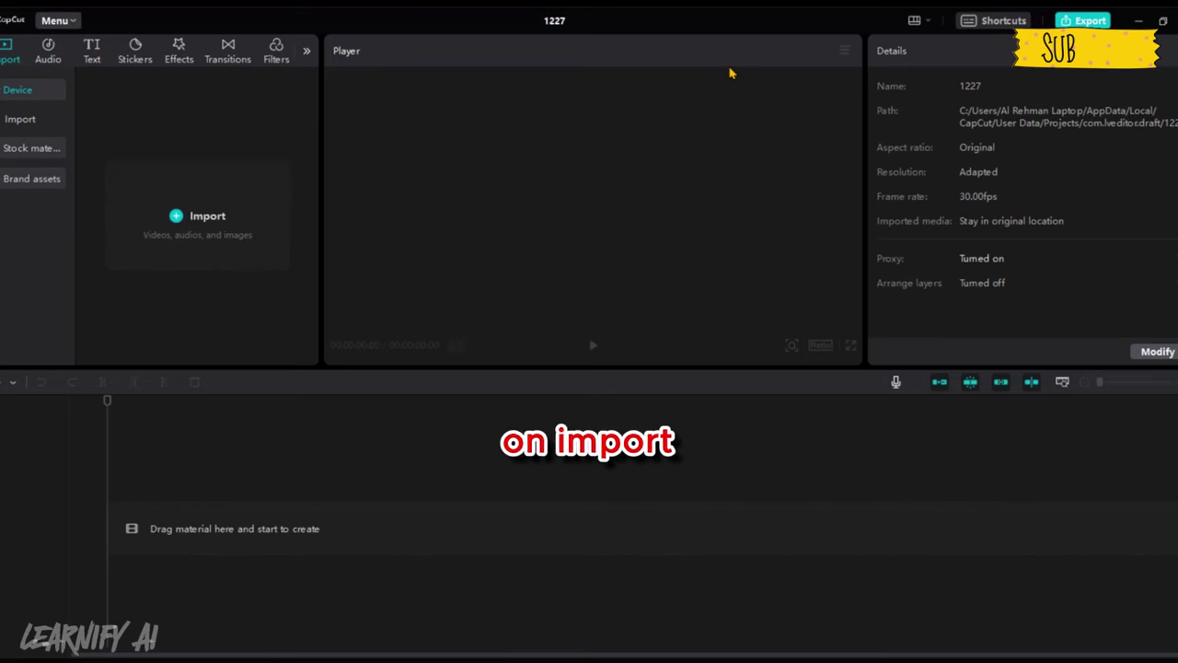
- Import the Kung-fu Hustle movie file and voiceover movie.mp3 into the project media
click(207, 215)
drag(326, 167, 164, 108)
click(450, 350)
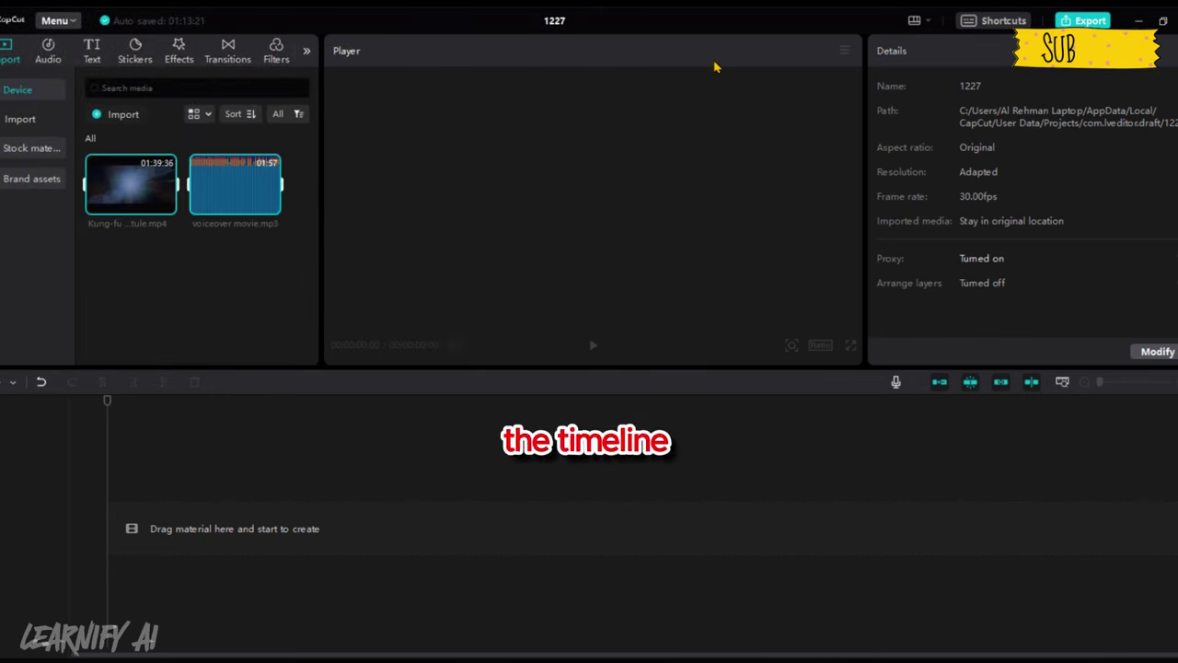
- Place the Kung-fu Hustle movie at the start of the timeline and set the project aspect ratio to 16:9
click(613, 105)
click(139, 187)
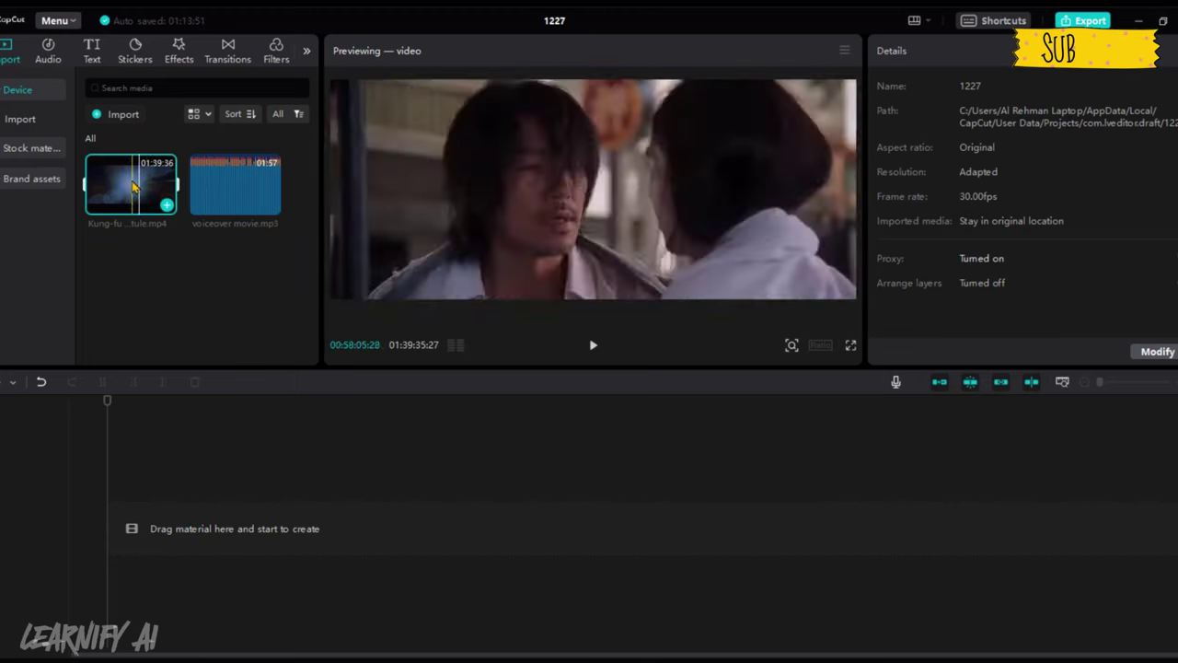
drag(136, 189, 129, 449)
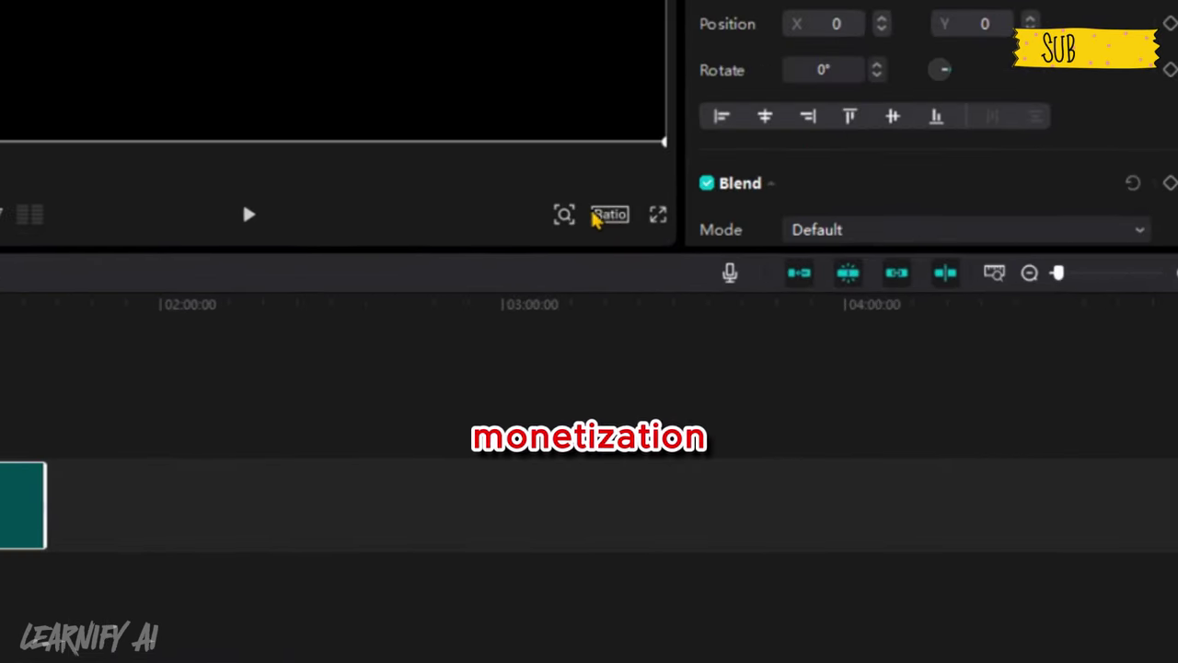
click(609, 215)
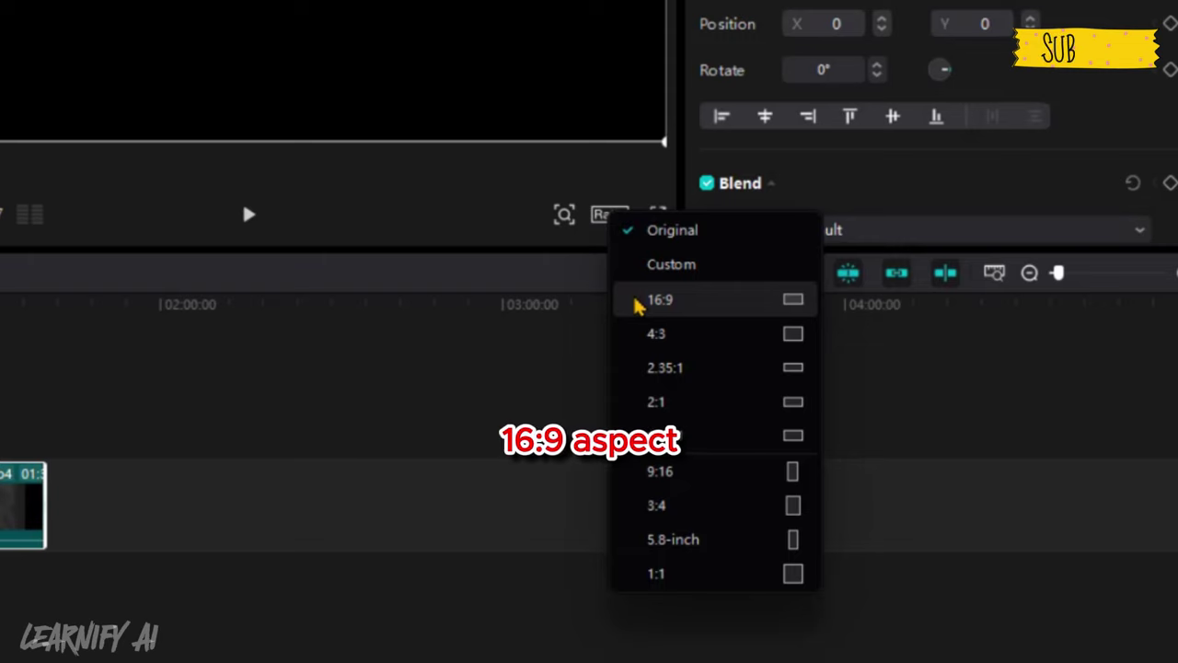
click(636, 307)
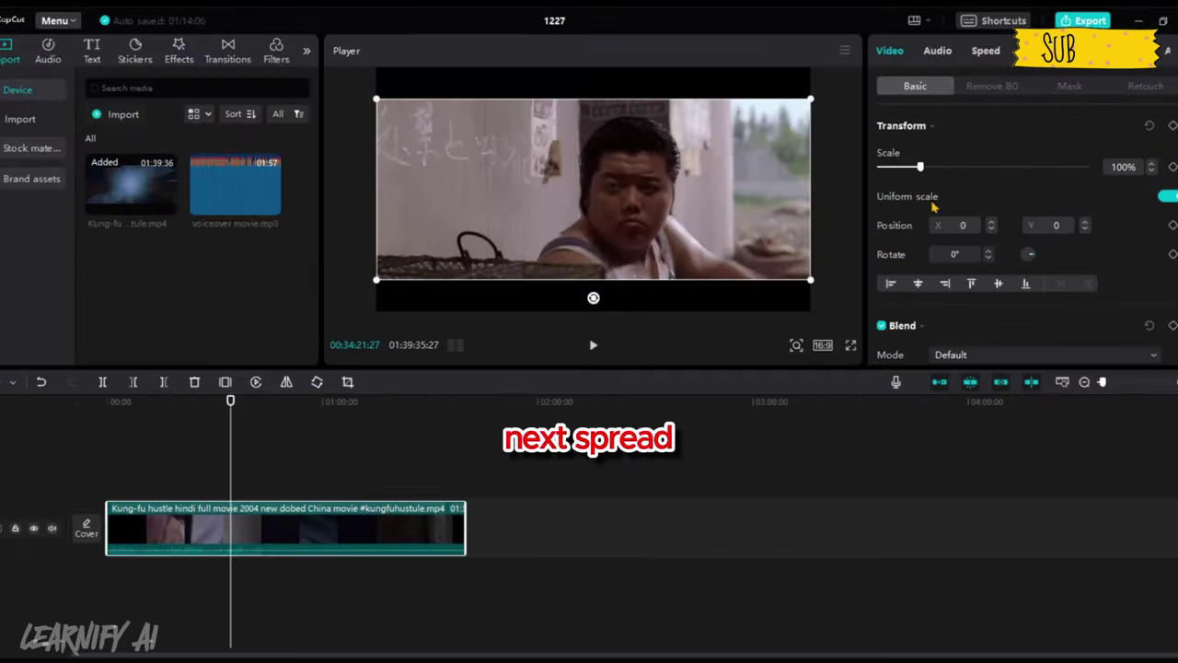
- Increase the movie clip's scale to 136% so it fills the 16:9 frame
click(1152, 167)
click(1151, 166)
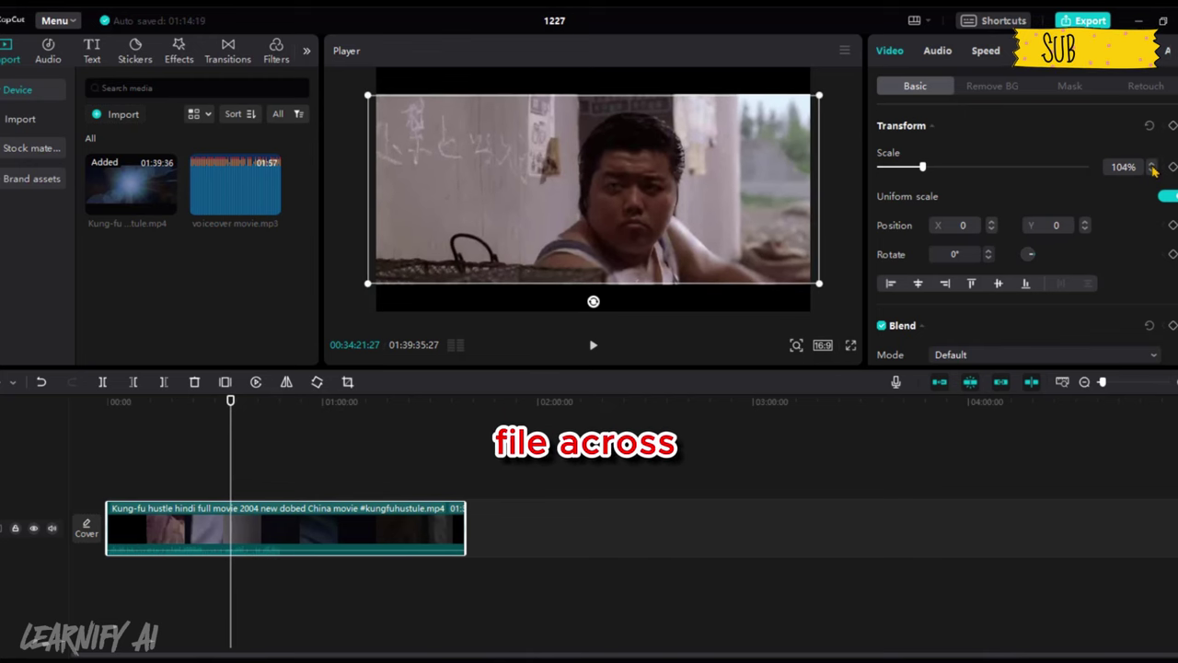
click(1152, 166)
click(1152, 167)
click(1151, 166)
click(1152, 166)
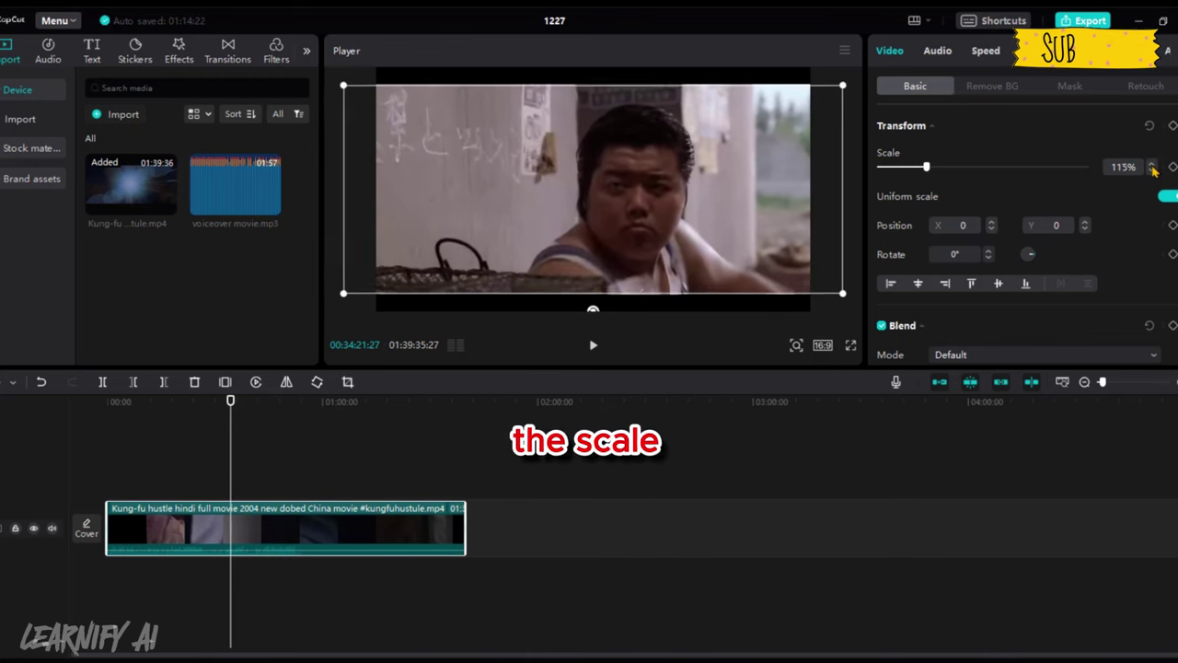
click(1151, 166)
click(1152, 166)
click(1152, 167)
click(1151, 167)
click(1152, 167)
click(1152, 166)
click(1152, 166)
click(1152, 167)
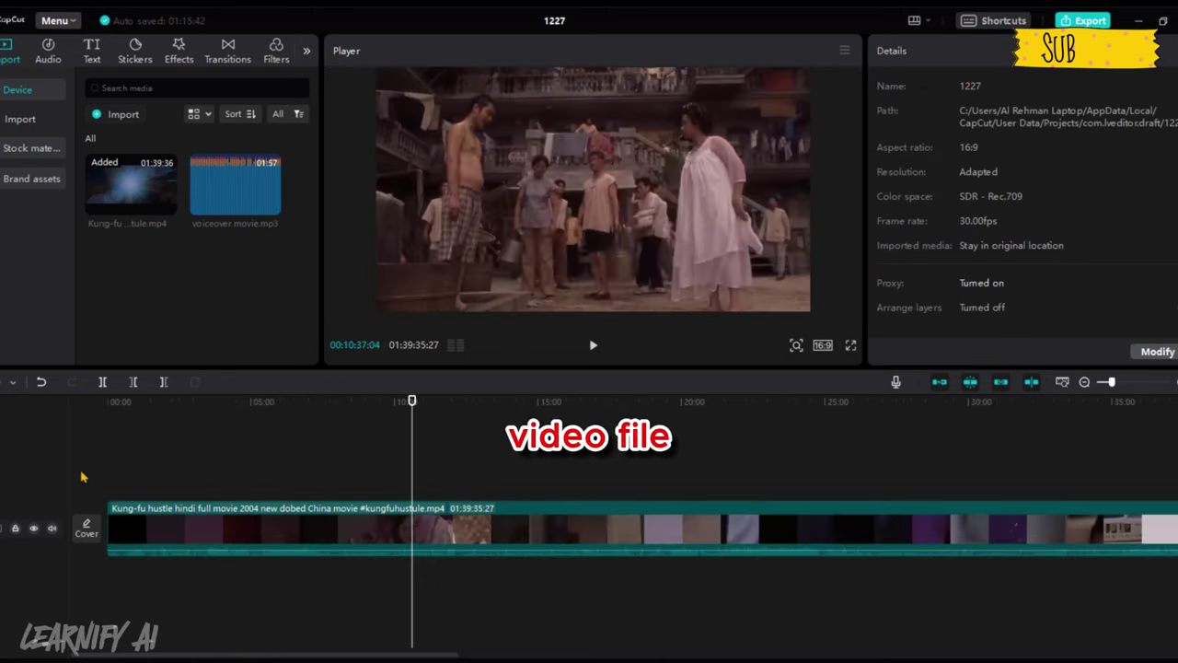
- Extract the audio from the movie clip and delete the separated audio track
click(238, 525)
right_click(239, 525)
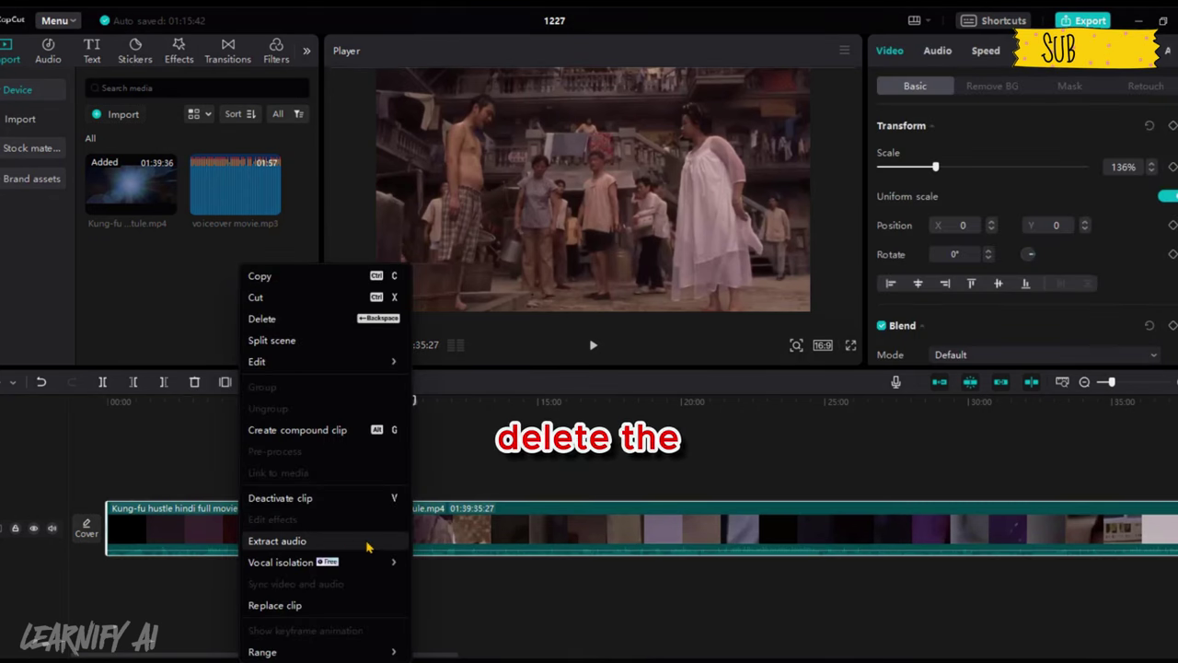
click(276, 541)
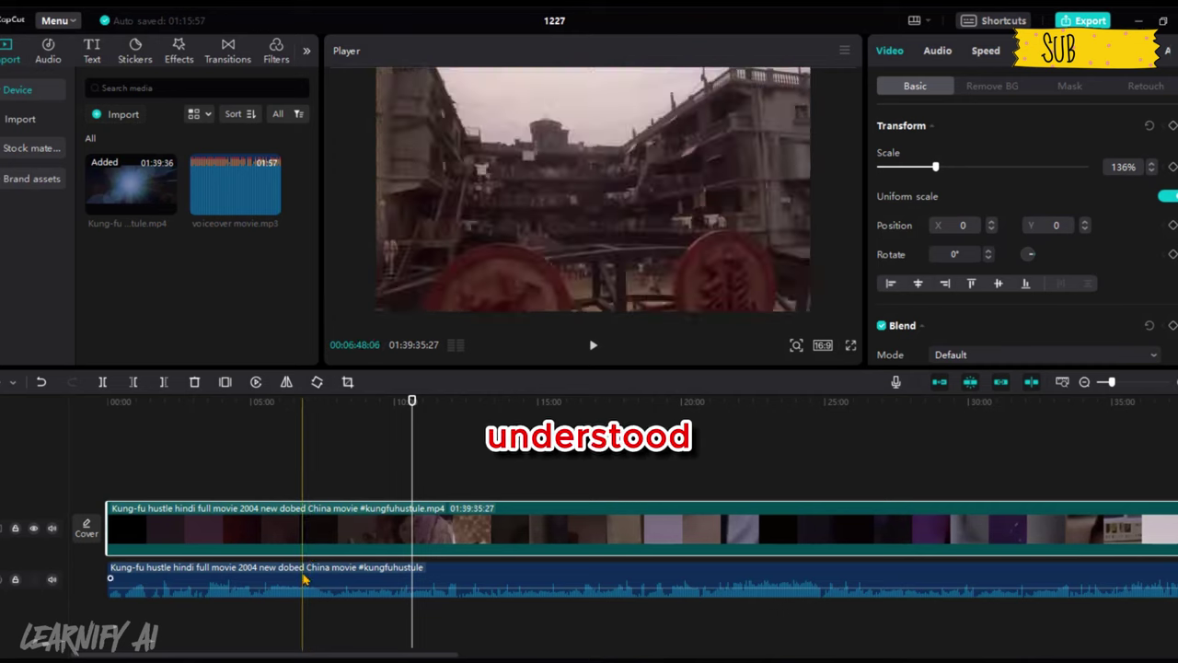
click(307, 578)
right_click(304, 580)
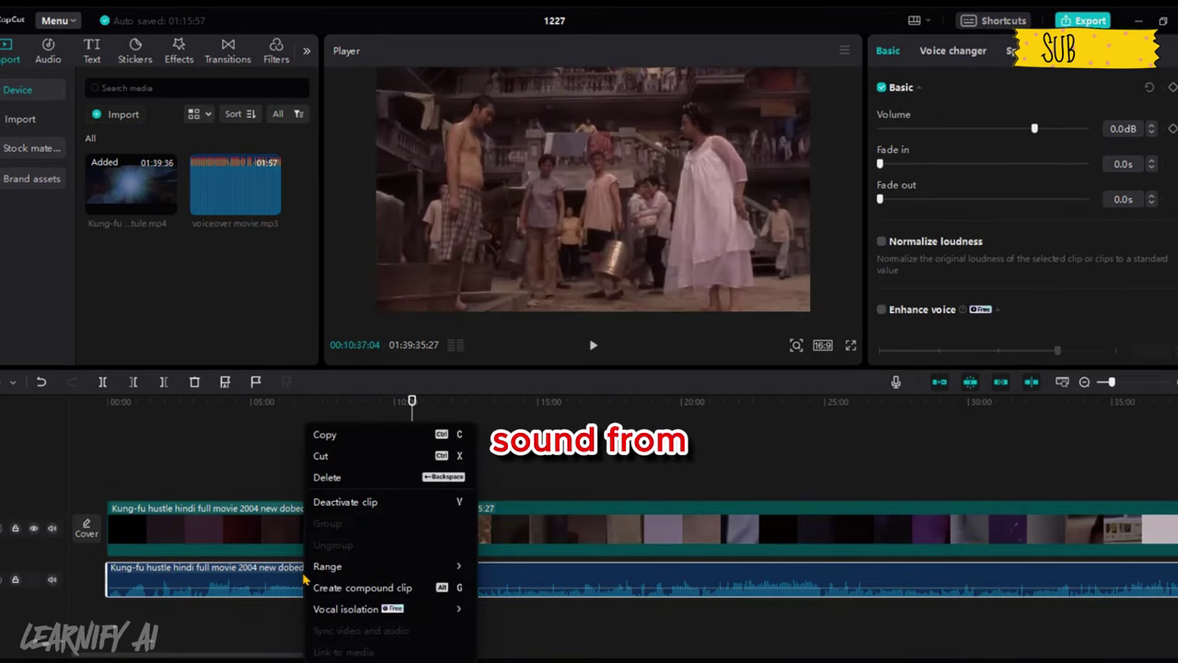
click(349, 479)
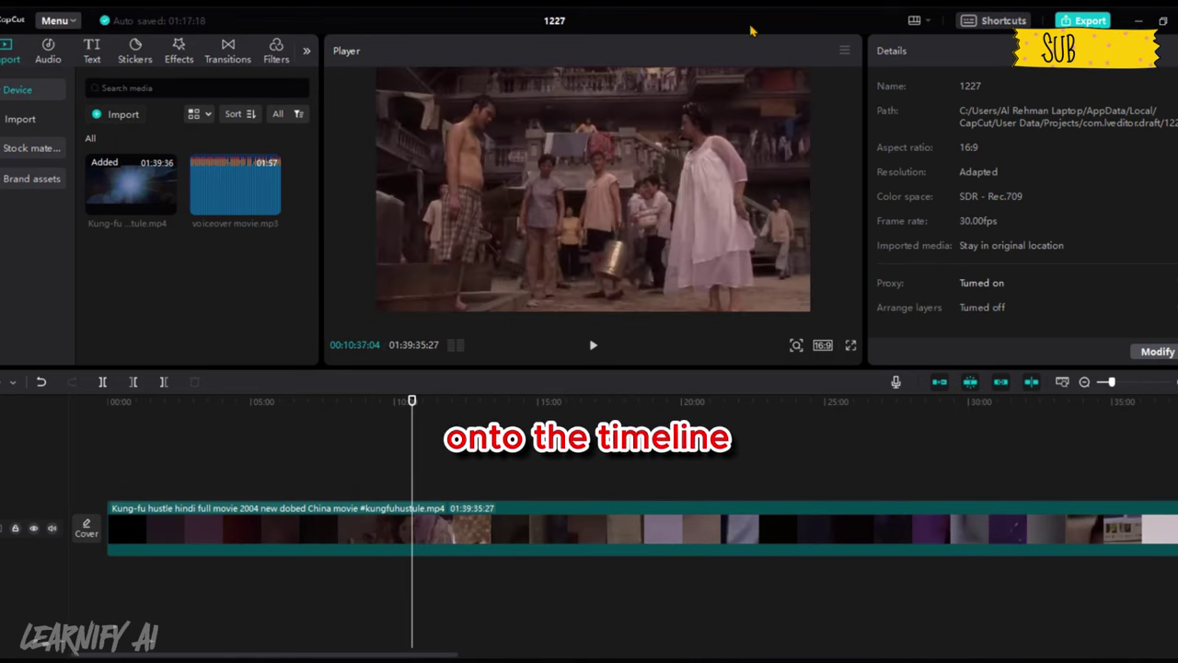
- Place voiceover movie.mp3 on an audio track beneath the movie at the start of the timeline
drag(257, 192, 108, 599)
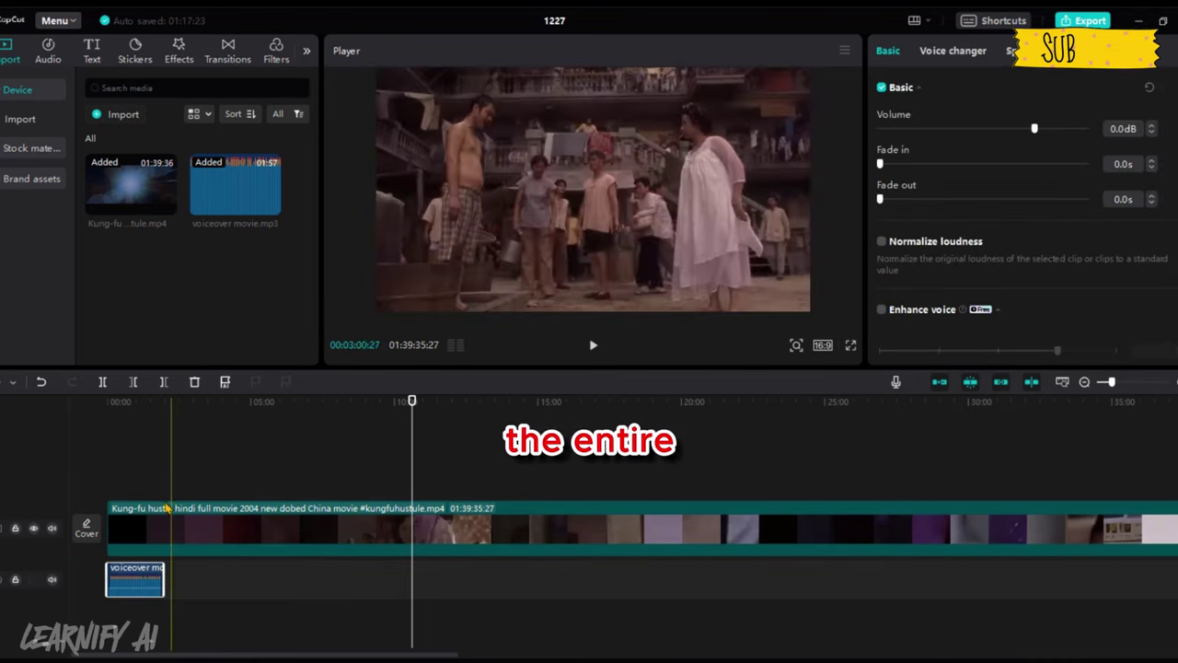
click(131, 456)
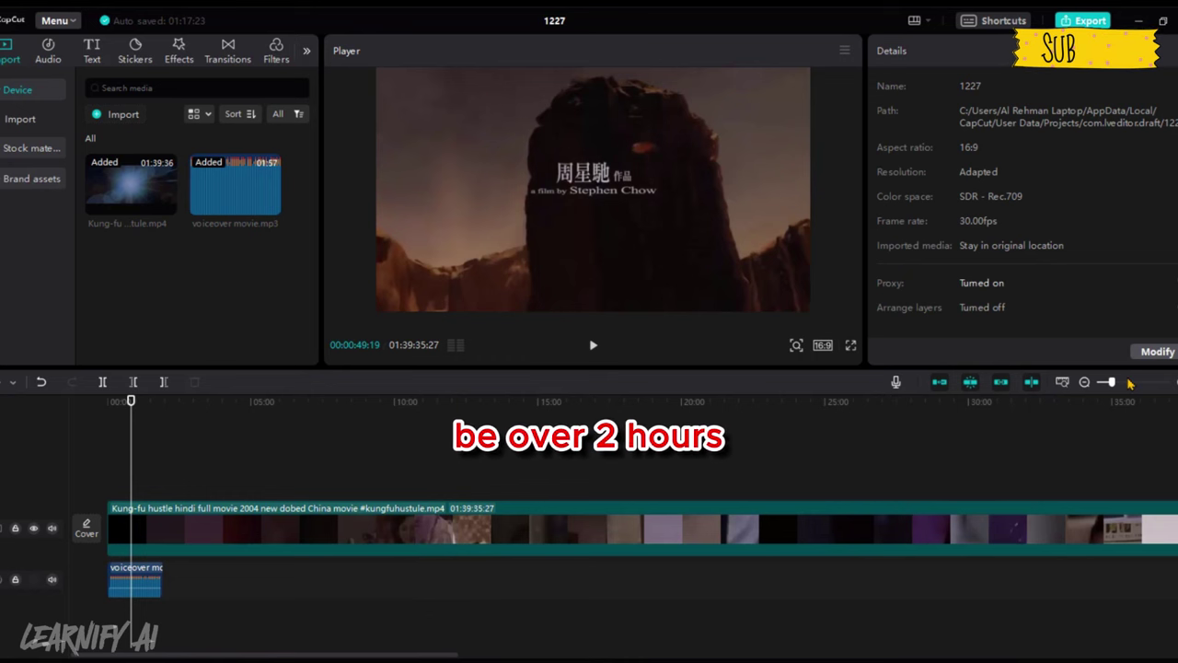
click(1130, 382)
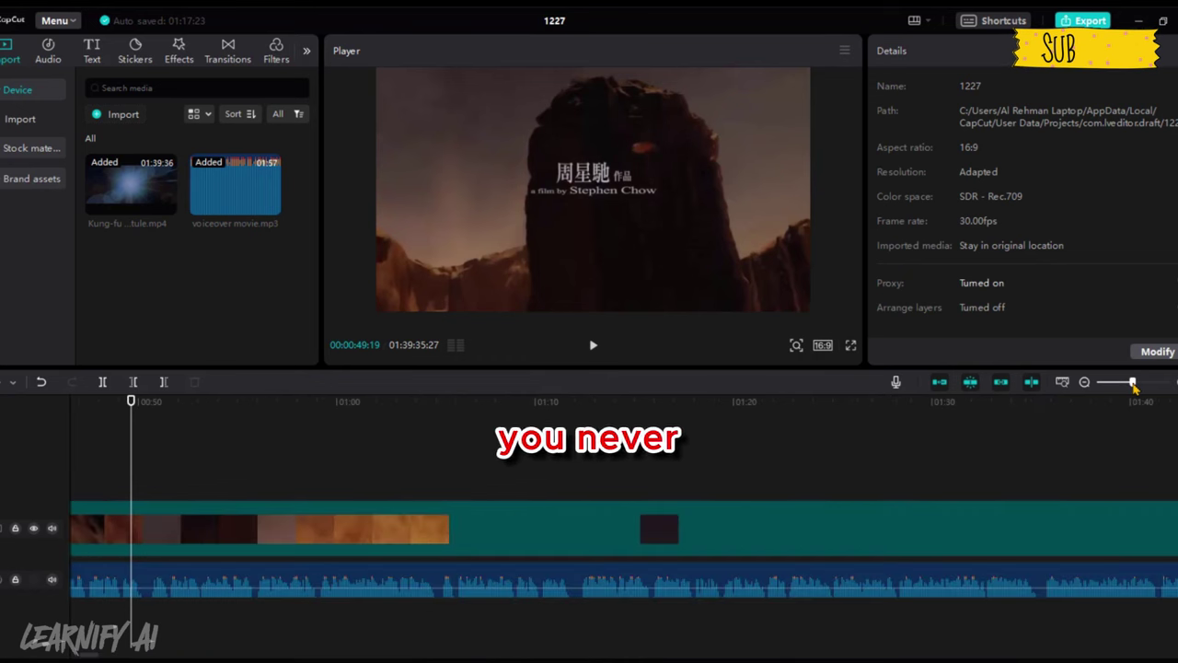
click(1085, 382)
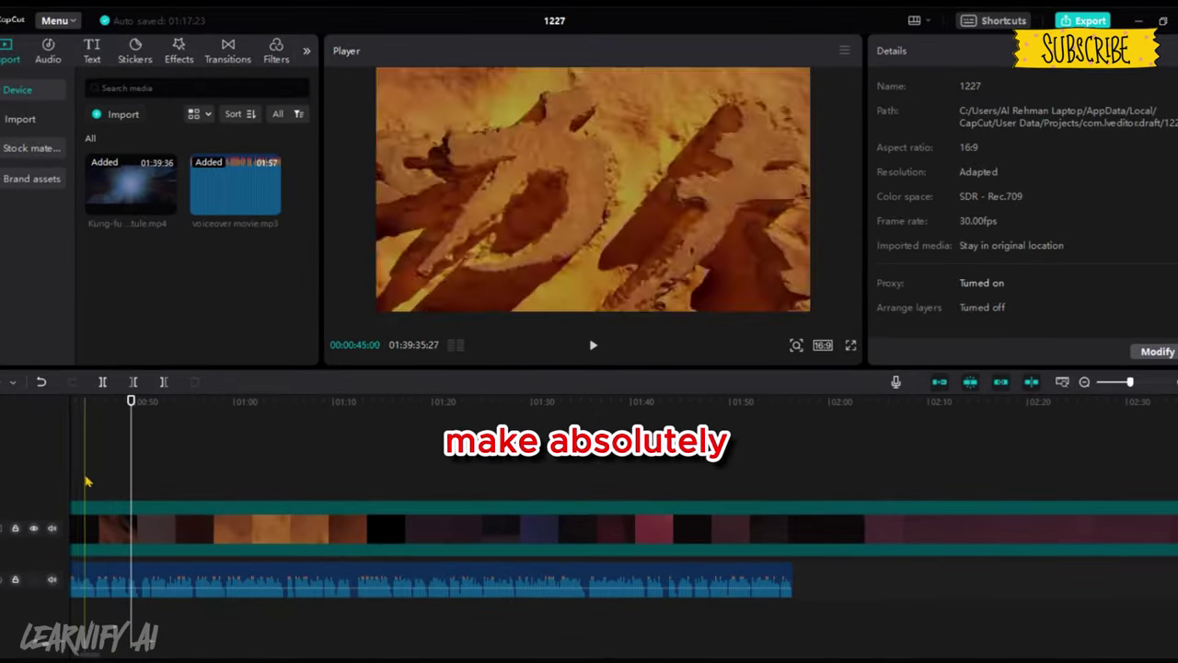
scroll(184, 461, left, 5)
- Split the movie clip at about 00:12:35 and cut the unneeded opening footage from its first part
click(579, 524)
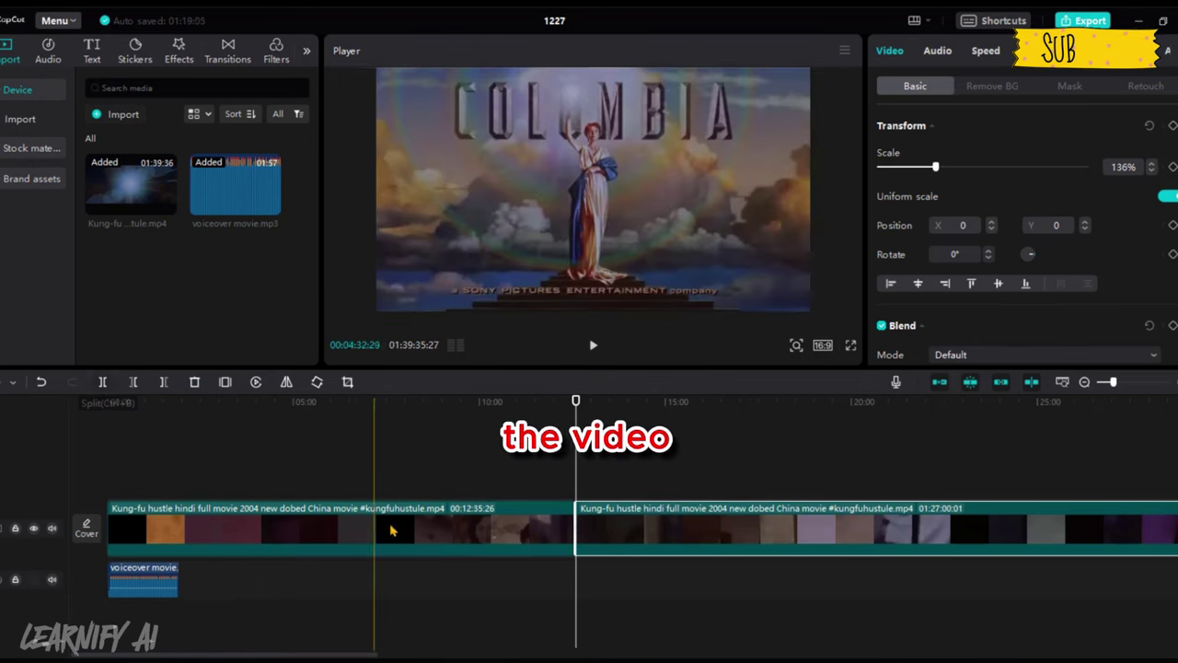
click(450, 522)
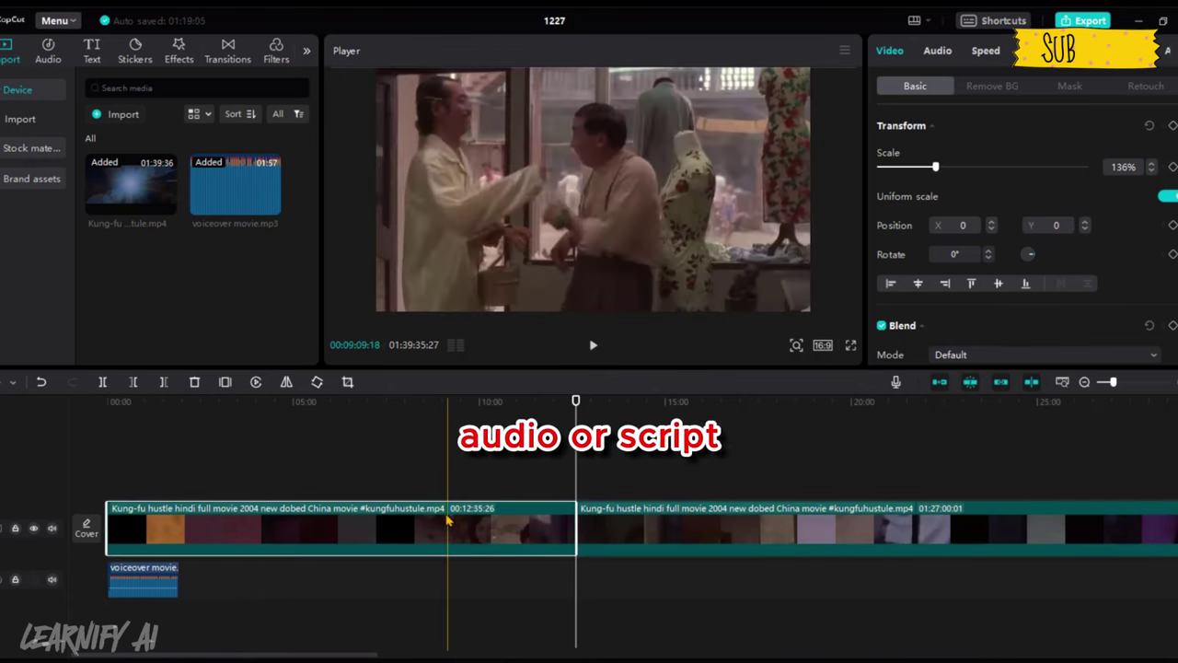
click(193, 382)
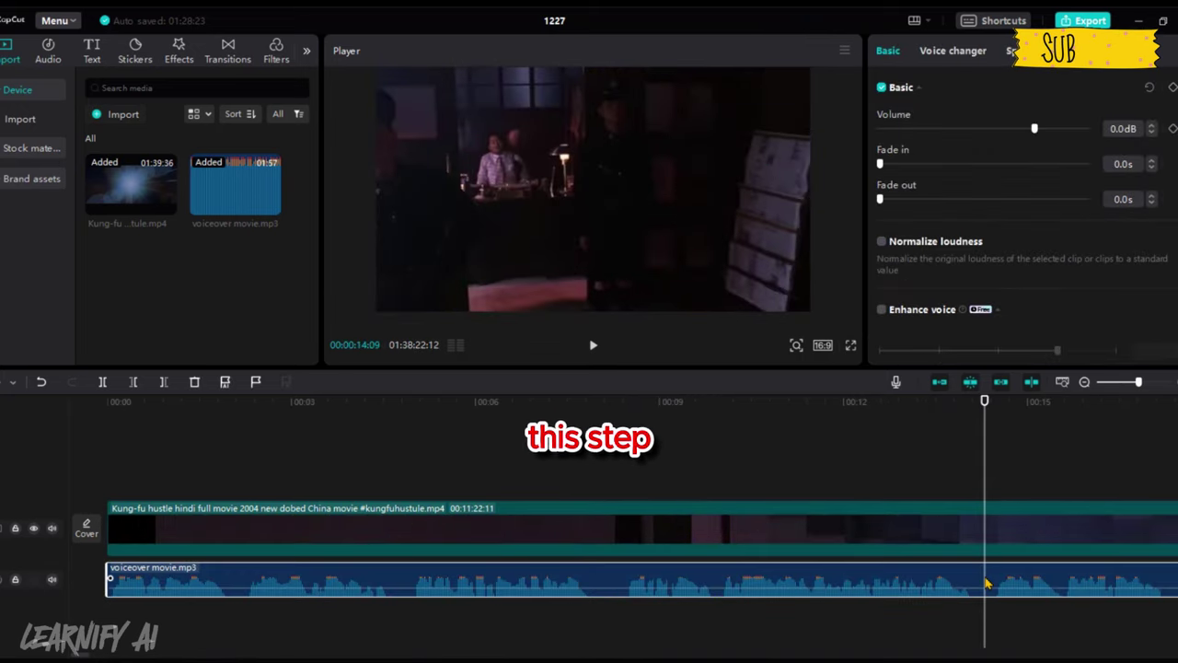
- Split the voiceover at 00:00:14:09, and cut the first 3 seconds off the start of the movie
key(ctrl+b)
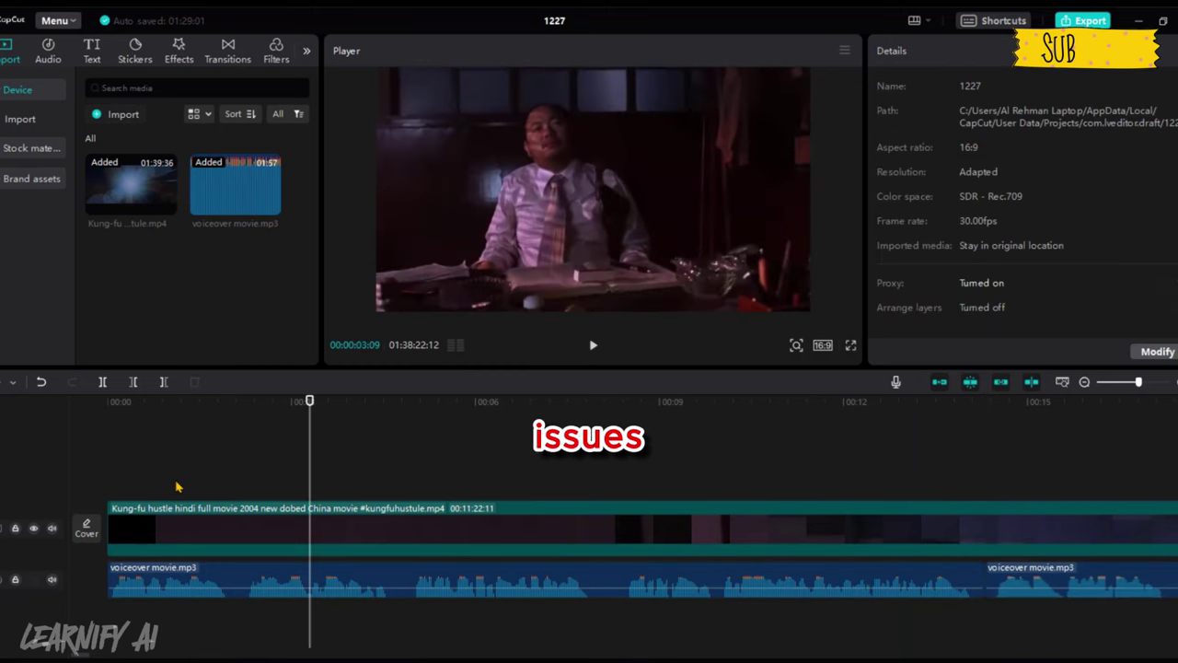
click(246, 497)
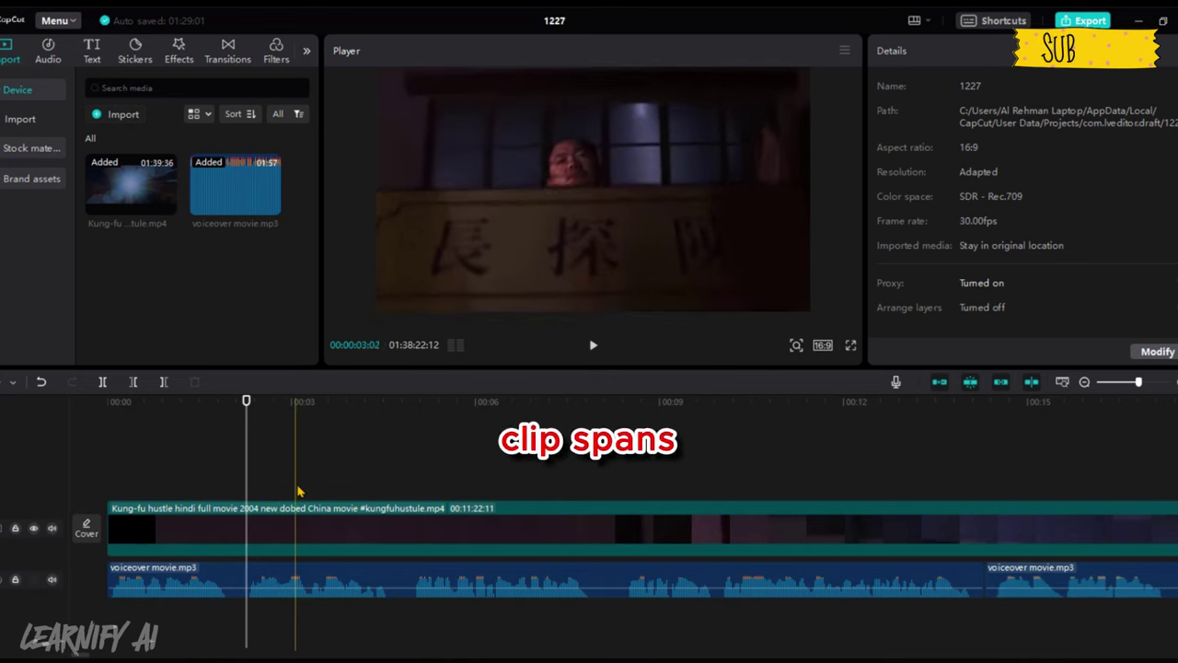
click(301, 519)
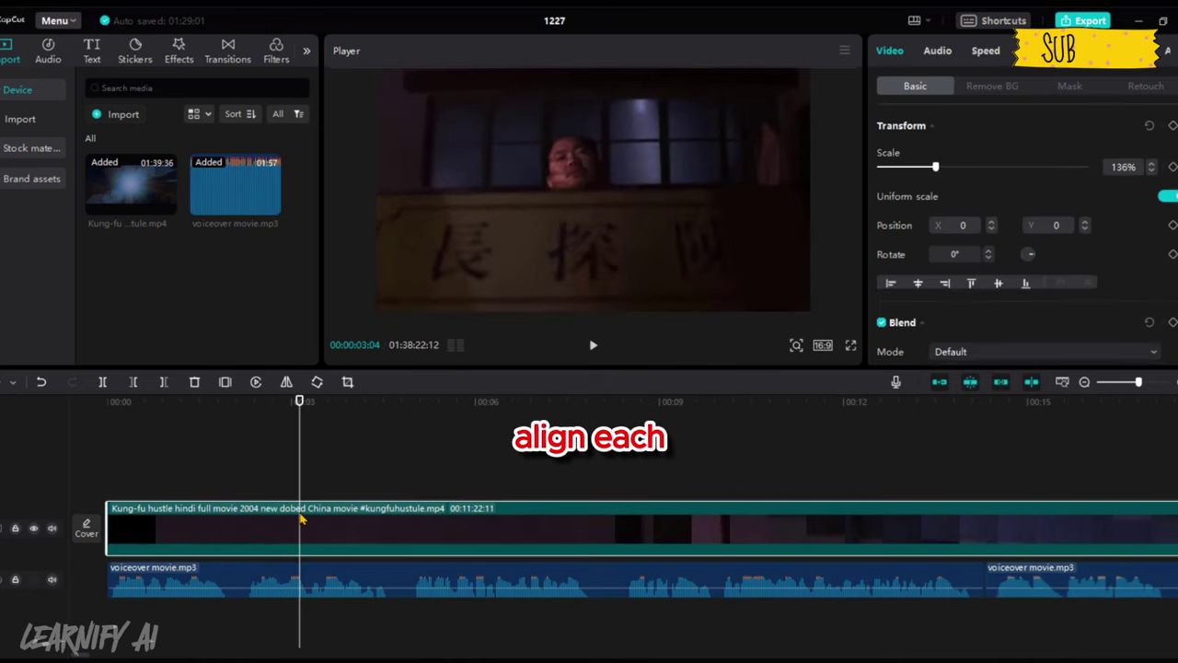
key(ctrl+b)
click(270, 519)
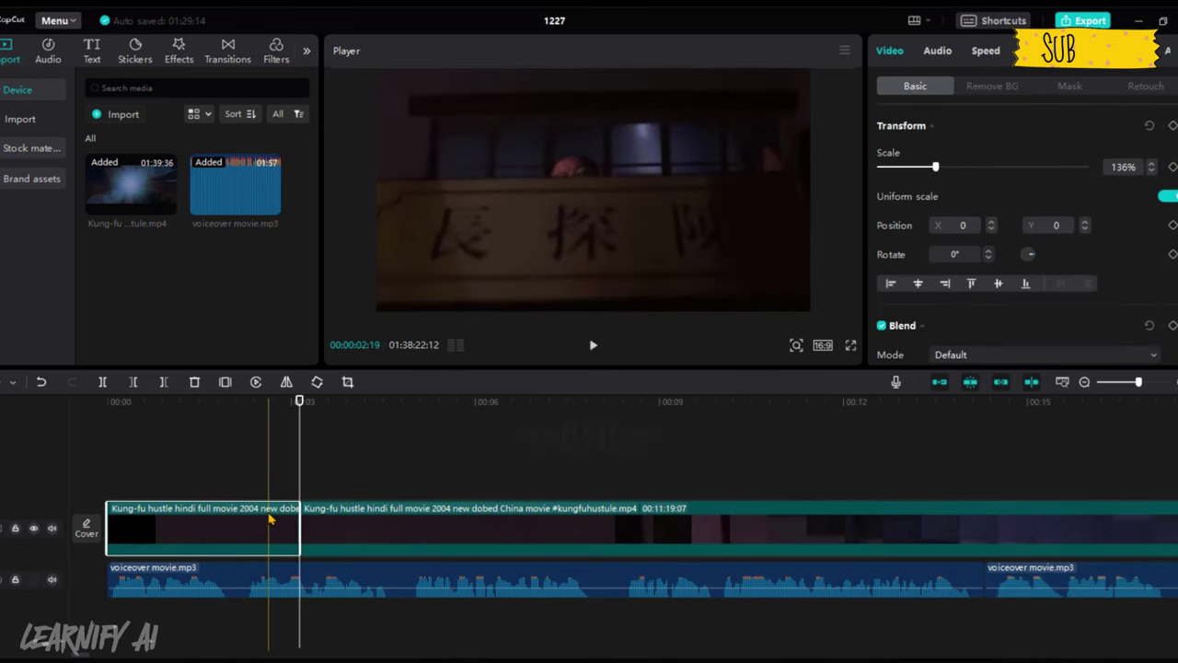
key(Delete)
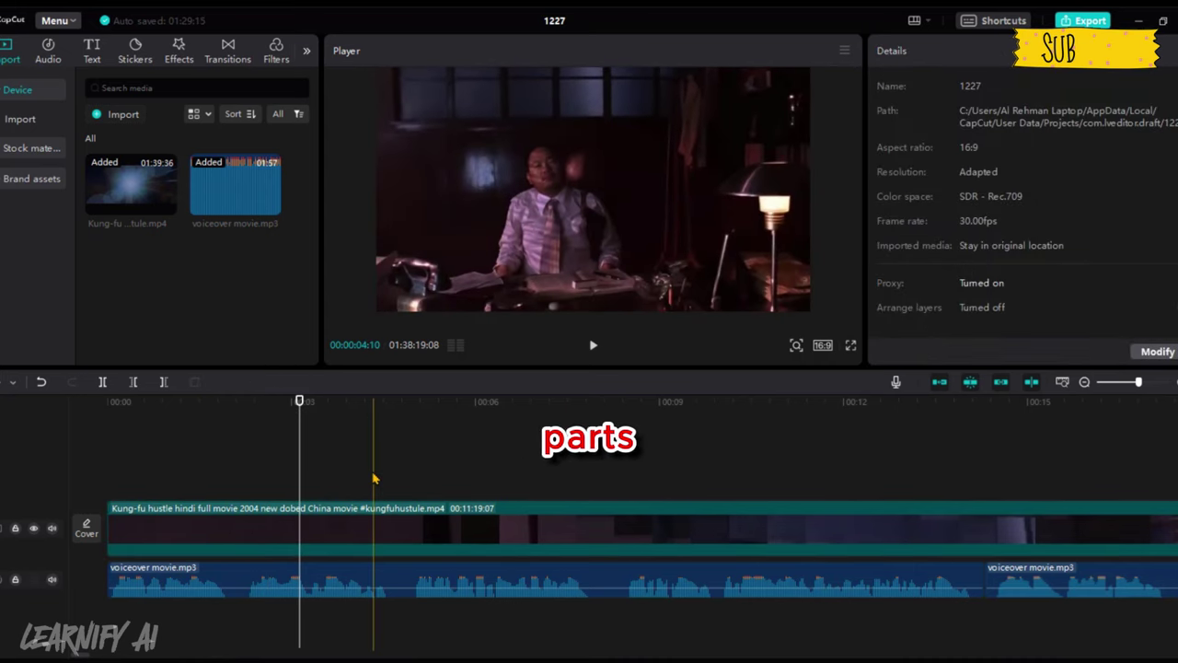
- Split the movie clip at 00:00:02:03, after the first spoken phrase of the voiceover
click(235, 483)
click(236, 523)
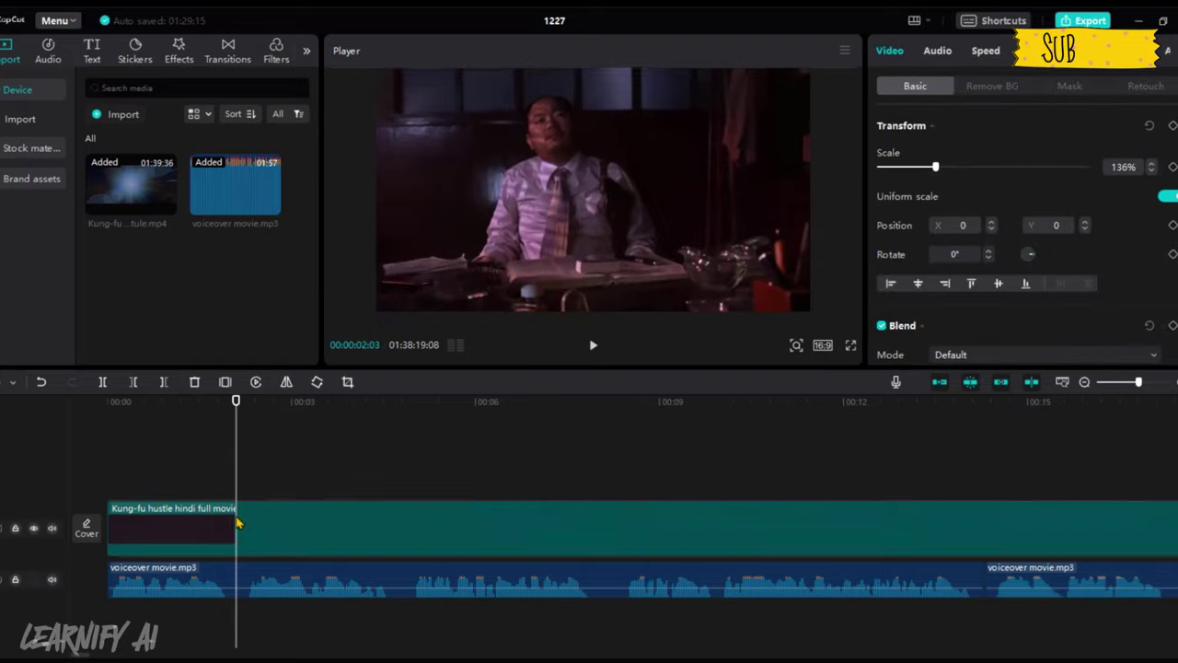
key(ctrl+b)
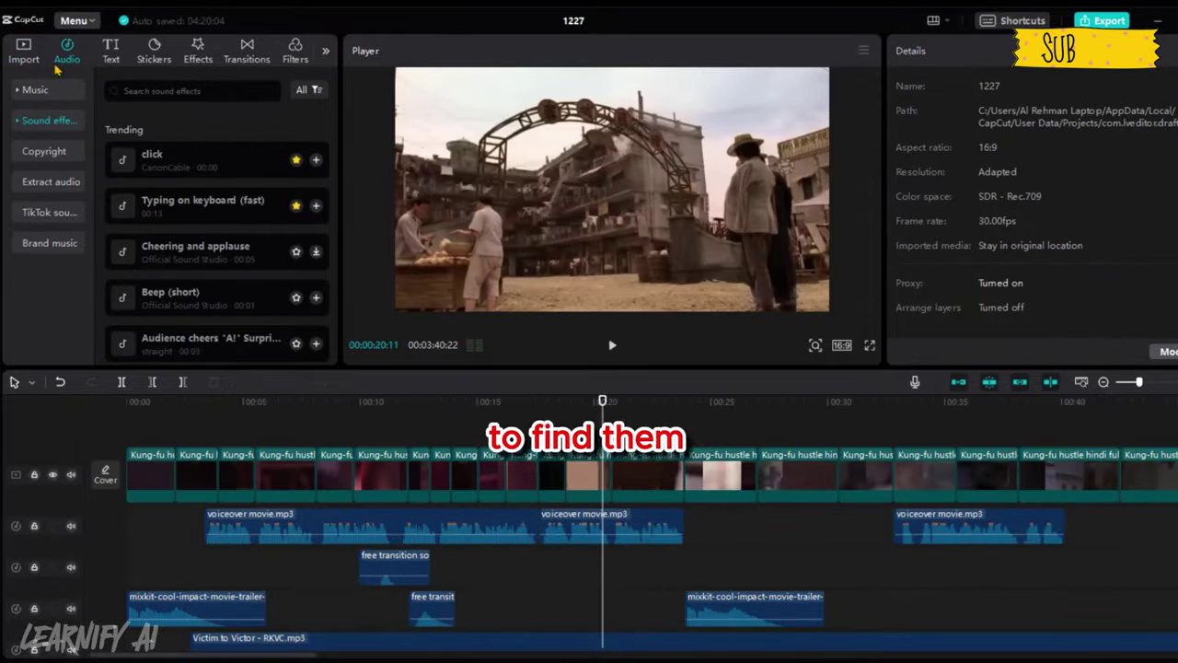
- Search the sound effects for "punch" and add Heavy punch(327304) to the timeline at 00:00:20:11
click(48, 124)
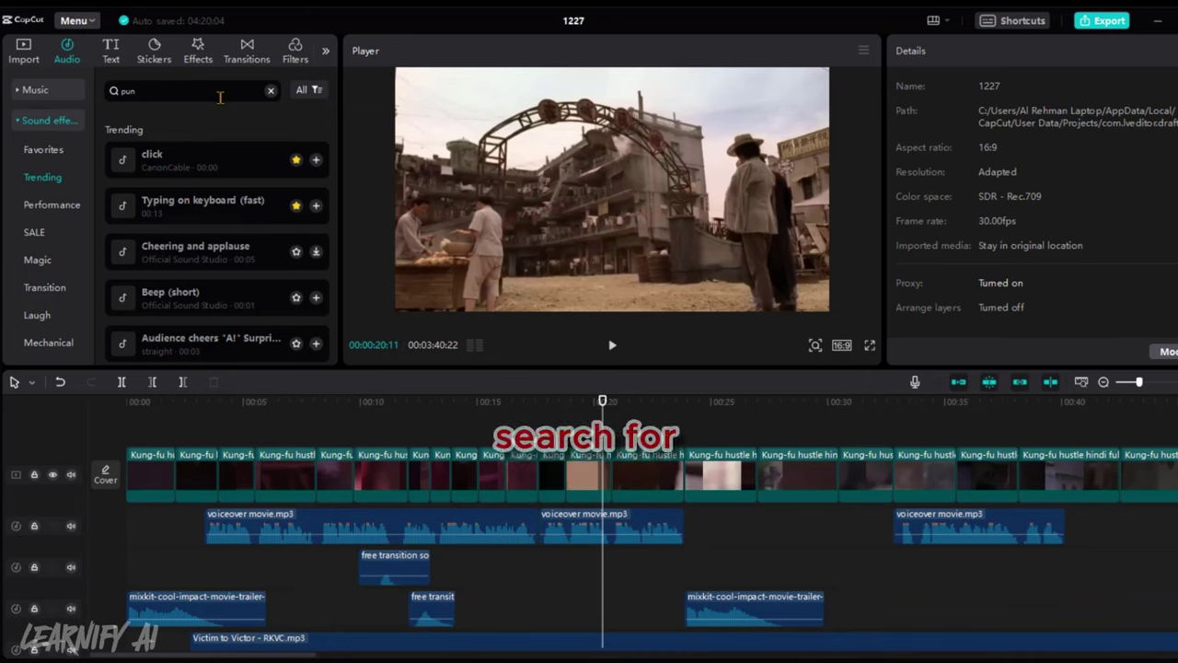
key(Return)
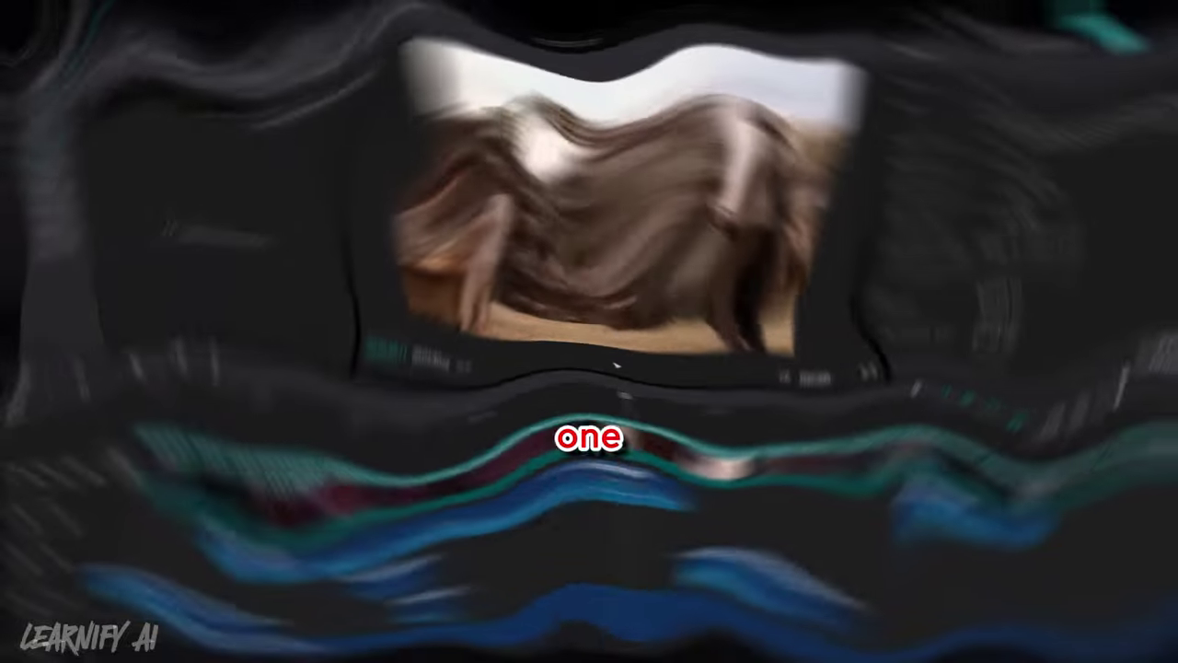
click(225, 177)
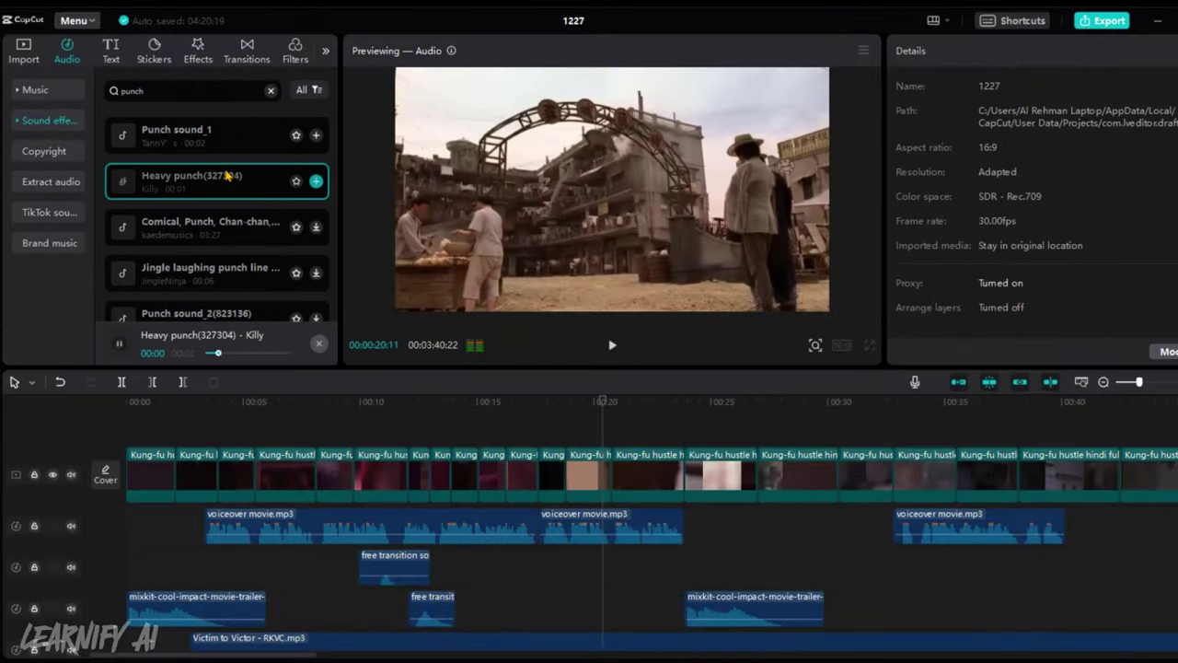
click(315, 181)
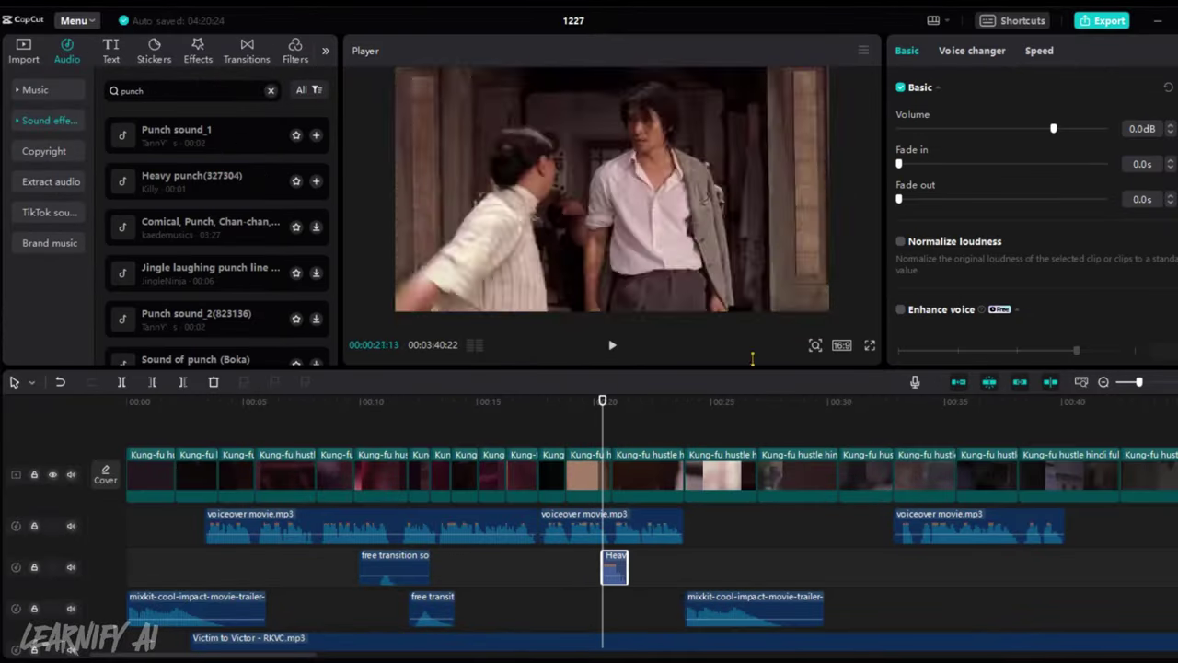
- Move the Heavy punch sound effect to about 00:00:21 on its audio track
scroll(628, 524, up, 3)
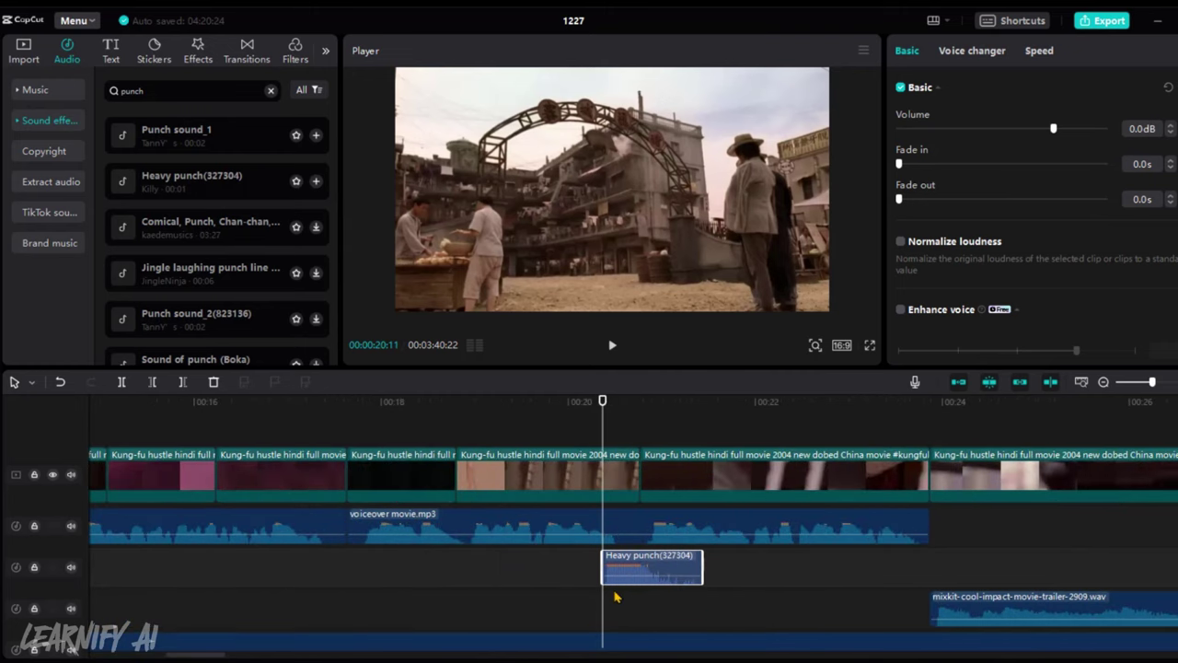
click(584, 605)
drag(639, 566, 716, 566)
click(697, 610)
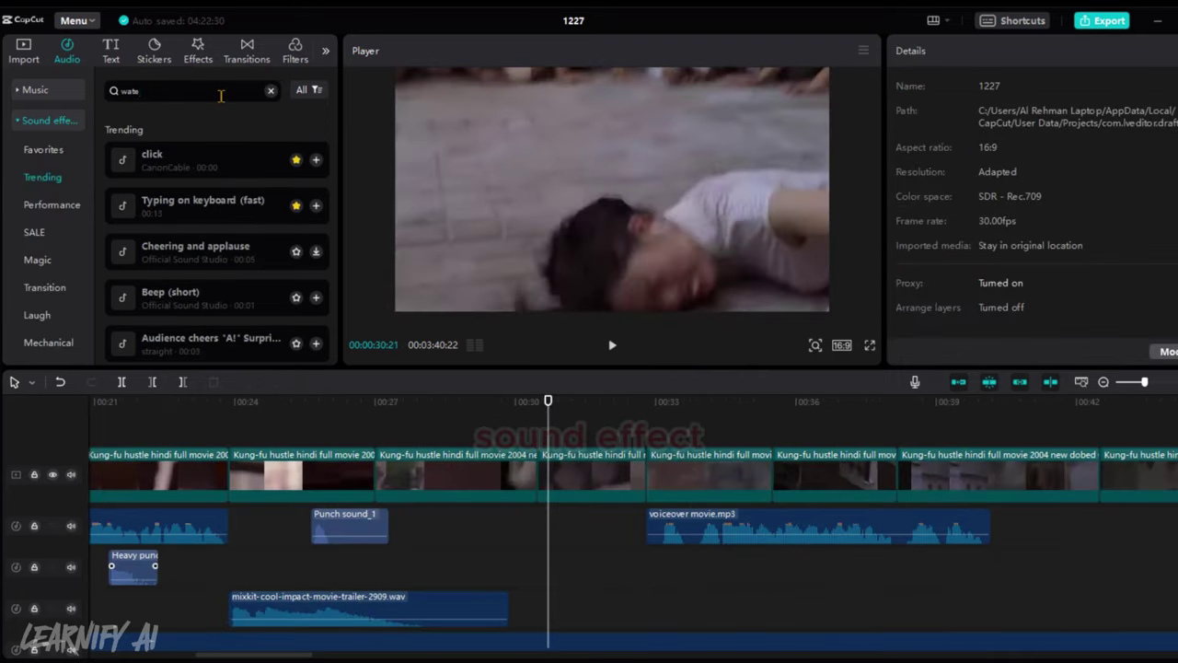
- Search the sound effects for "water", add Water Sound at about 00:00:30, and trim it to end with the movie clip above it
key(Return)
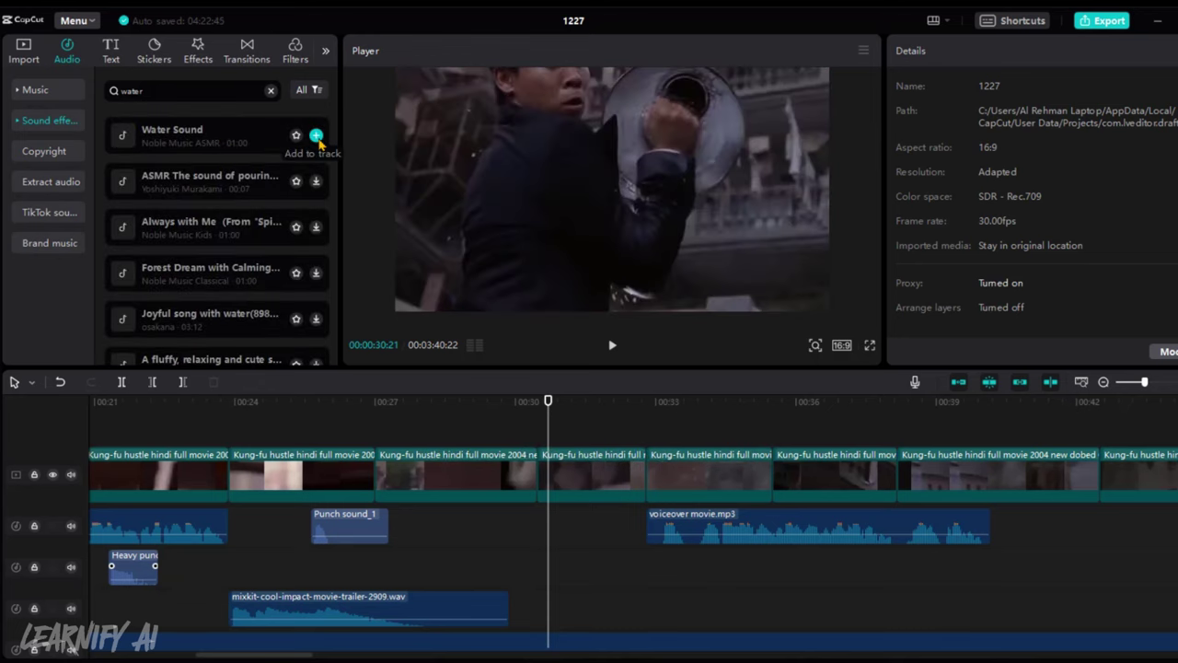
click(316, 136)
click(1003, 405)
key(ctrl+b)
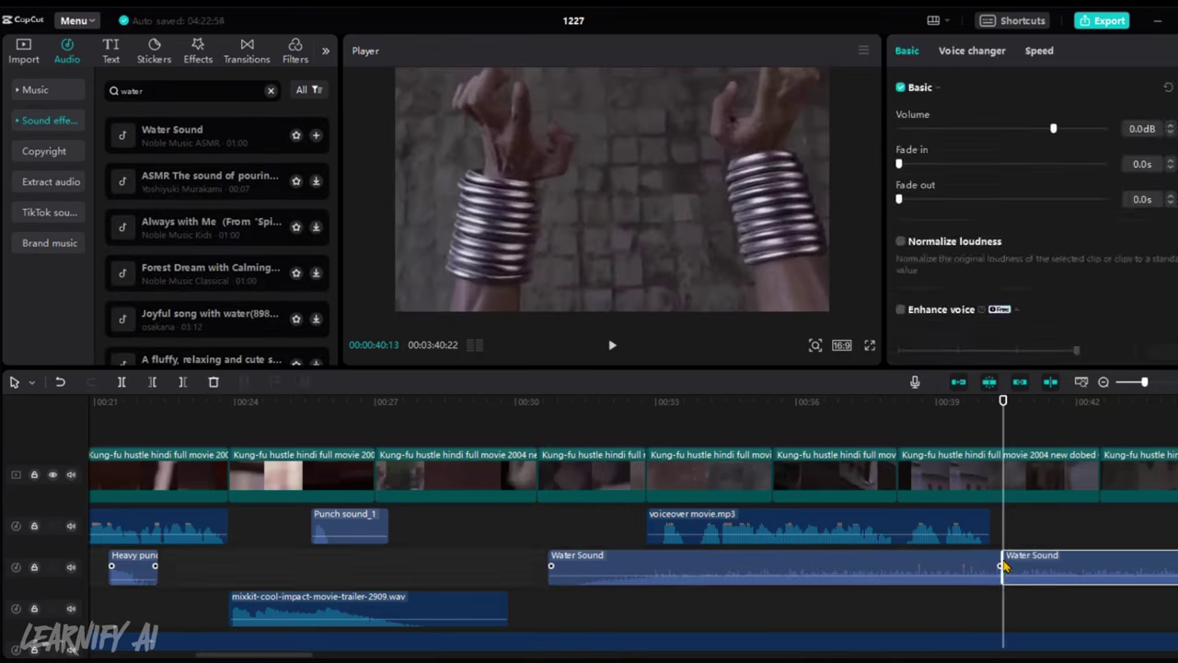
key(Delete)
drag(1002, 566, 643, 566)
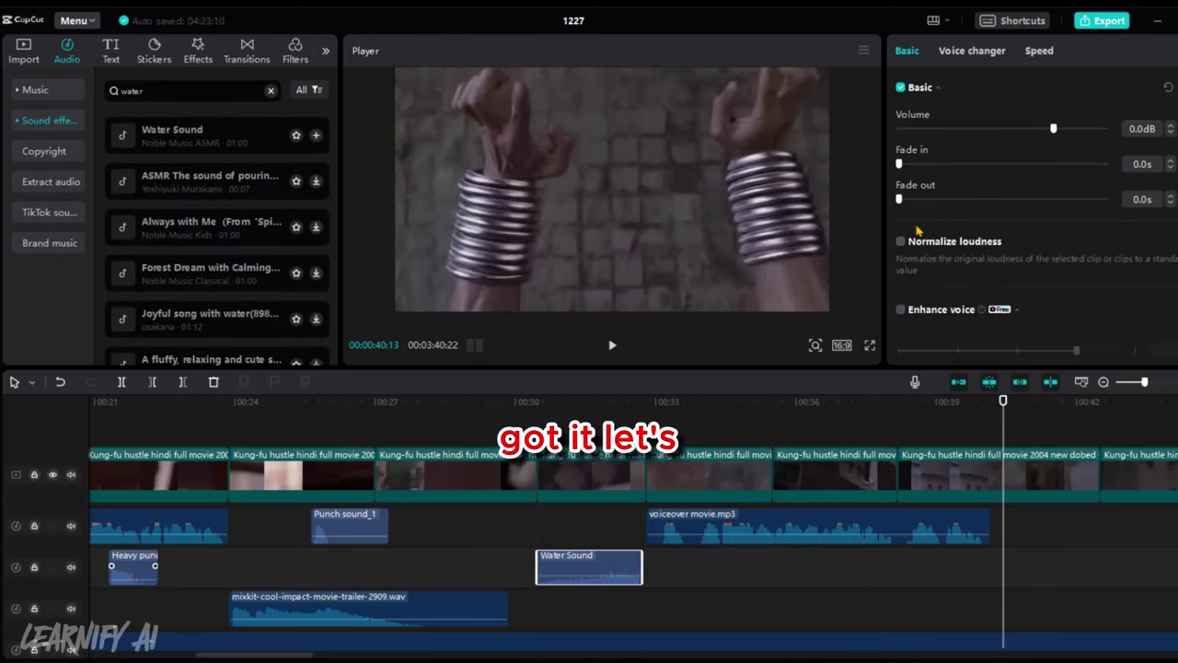
- Add a fade-out to the Water Sound effect at about 00:00:30
drag(899, 199, 925, 201)
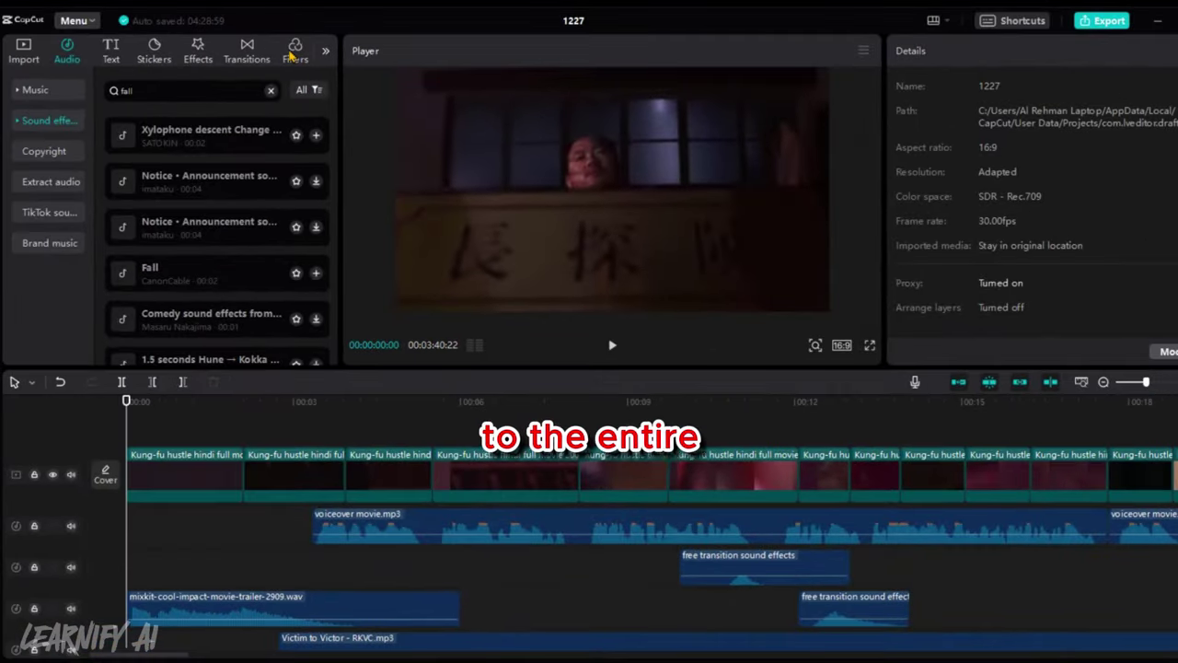
- Apply the Badbunny filter from the start of the timeline and extend it across the entire movie track
click(293, 53)
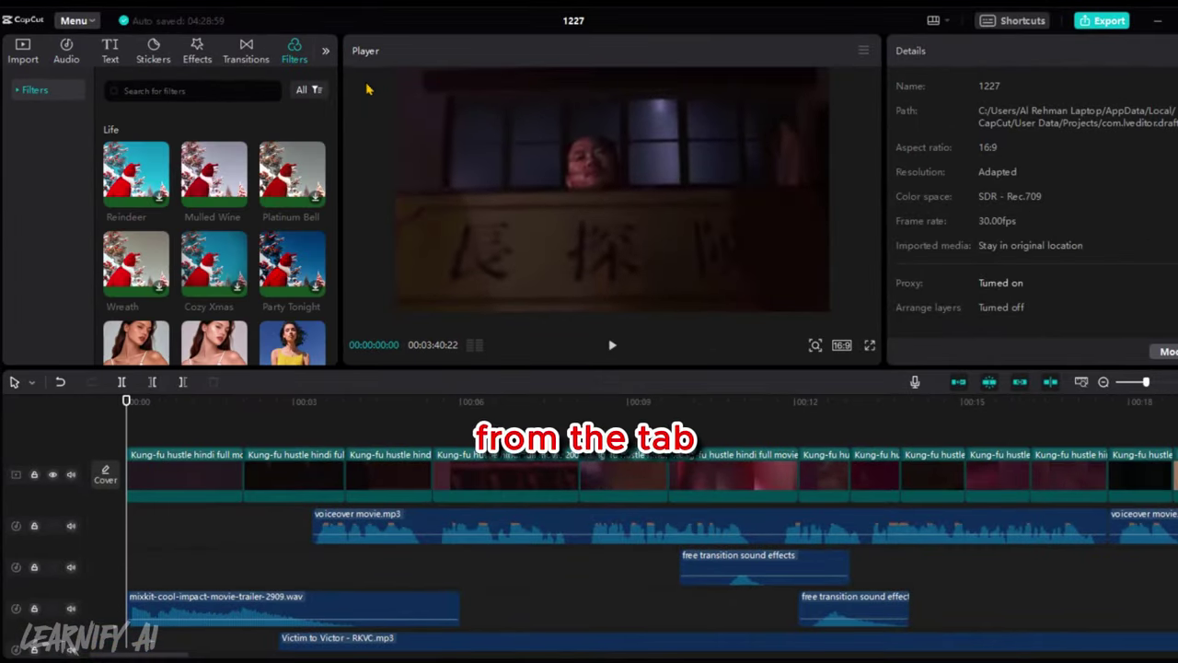
scroll(275, 164, down, 5)
click(315, 261)
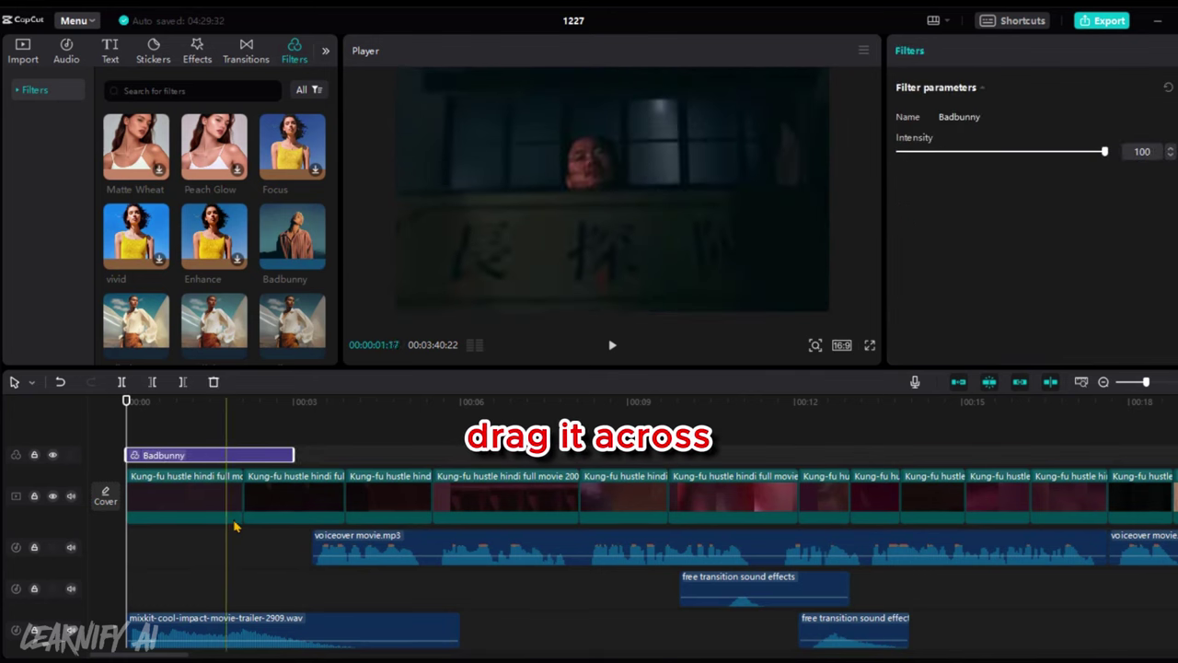
click(1081, 381)
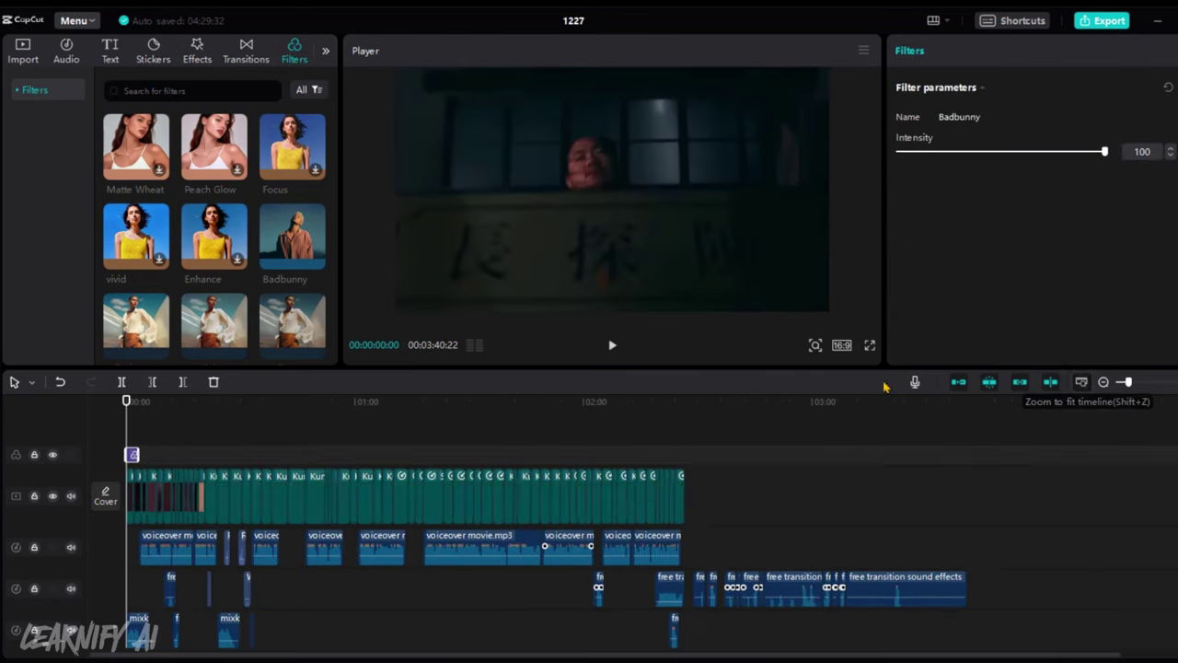
drag(138, 455, 678, 455)
click(678, 454)
scroll(727, 451, up, 3)
click(718, 455)
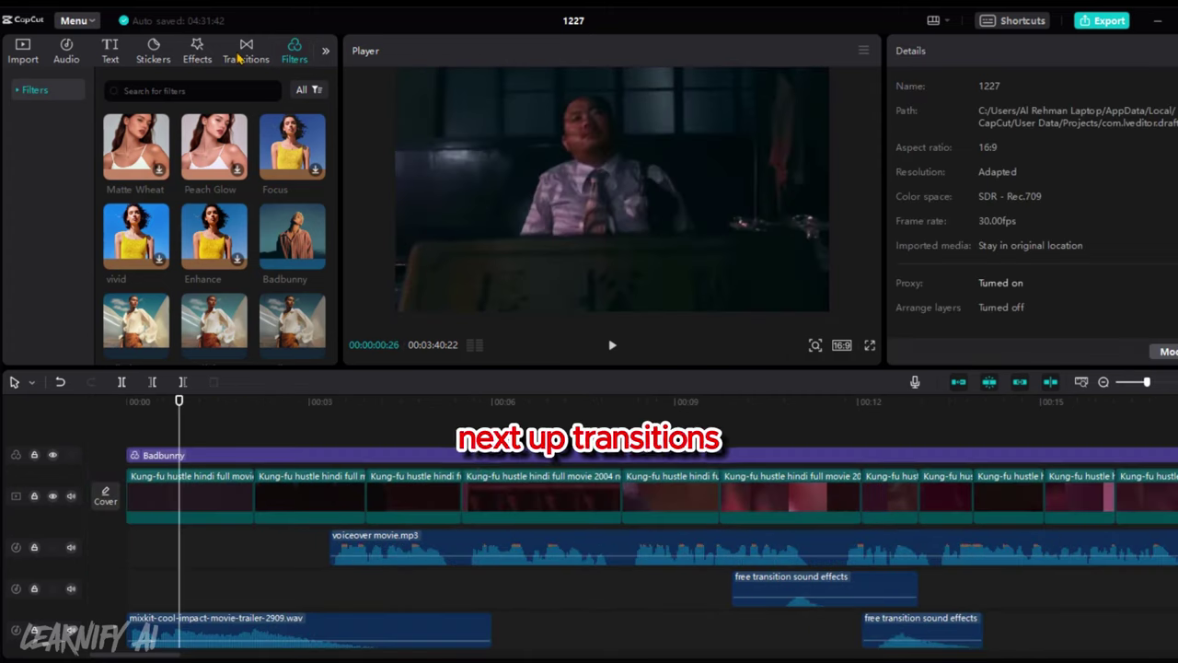
- Add Overlay transitions to the movie cuts at about 00:00:02, 00:00:04, 00:00:05 and 00:00:08
click(241, 52)
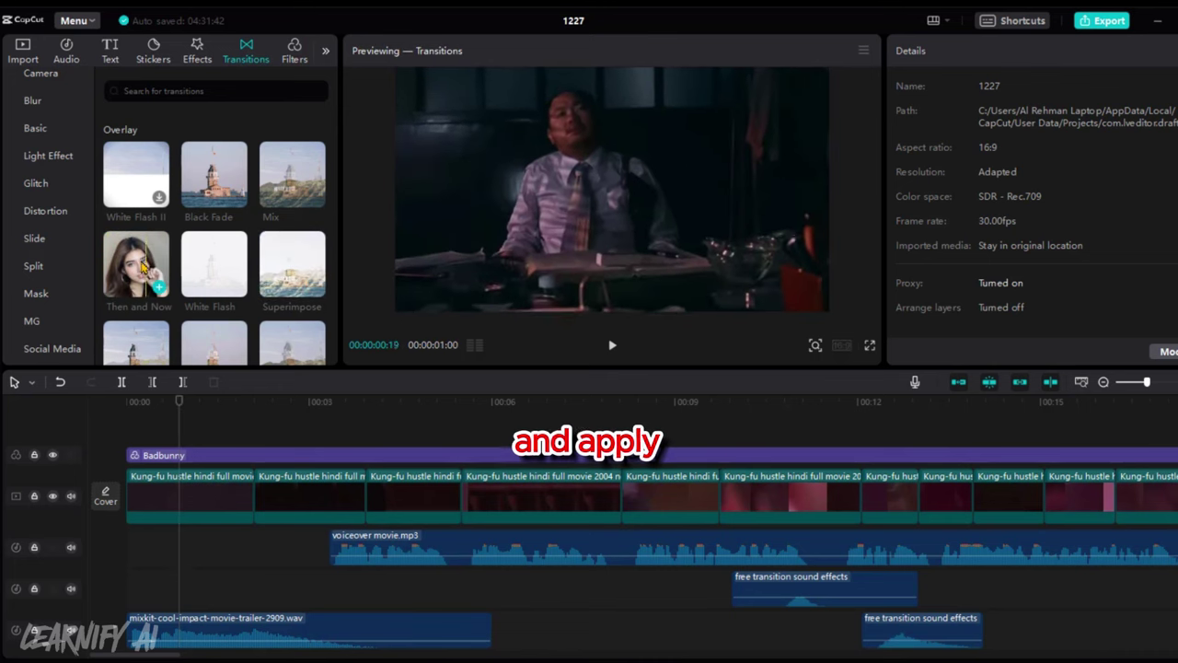
drag(197, 327, 253, 497)
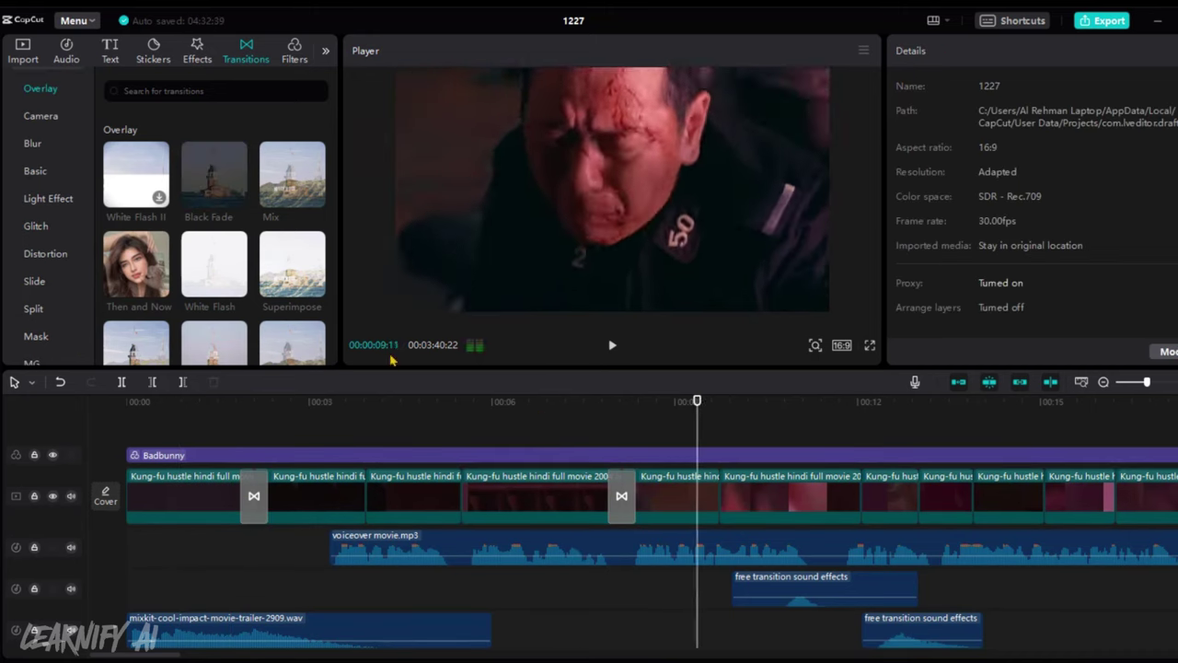
drag(390, 360, 354, 492)
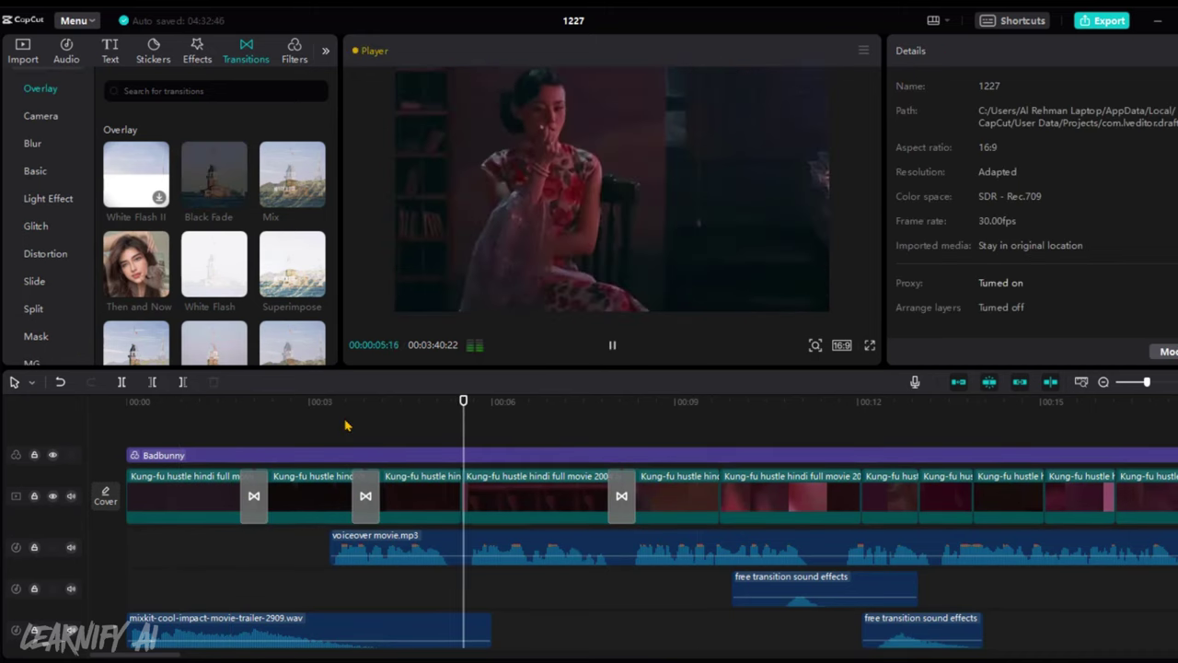
scroll(214, 258, down, 5)
drag(214, 299, 439, 497)
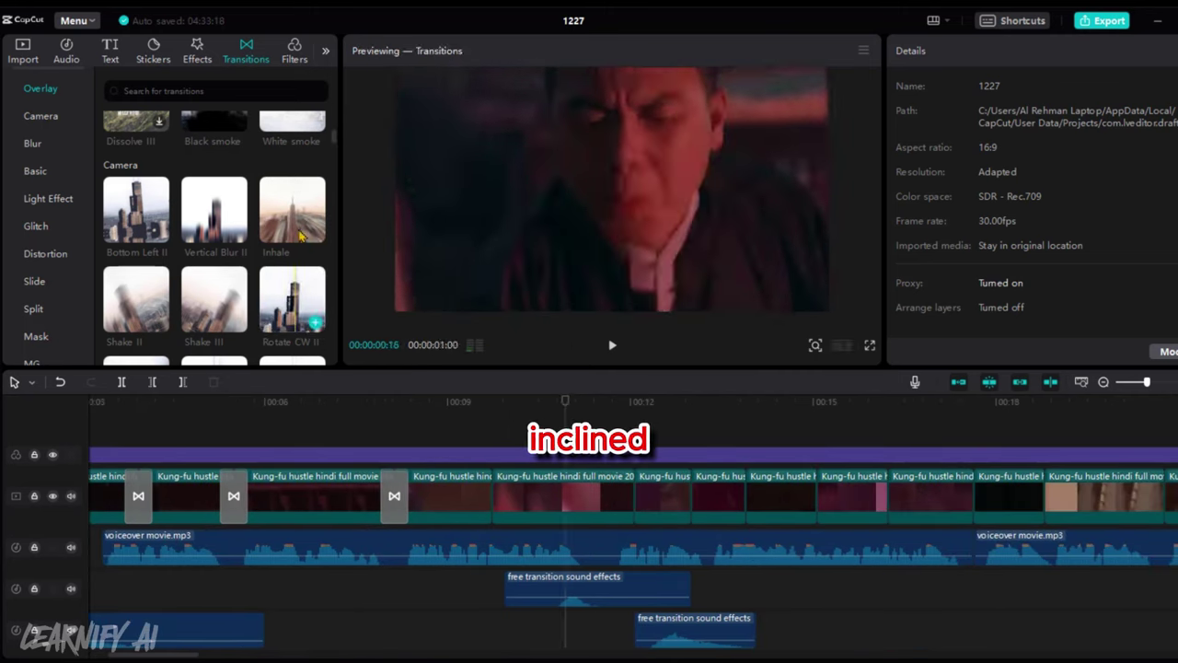
- Add transitions to the movie cuts between about 00:00:09 and 00:00:19, using the Camera transition Bottom Left II at about 00:00:15
click(162, 196)
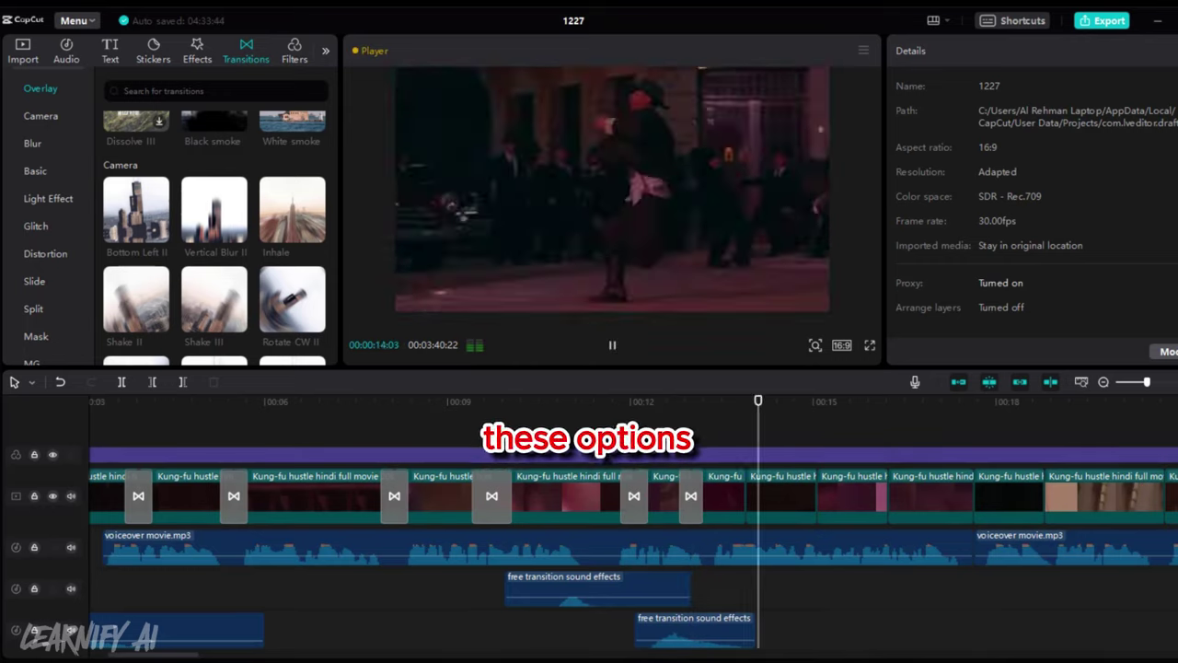
drag(162, 203, 816, 497)
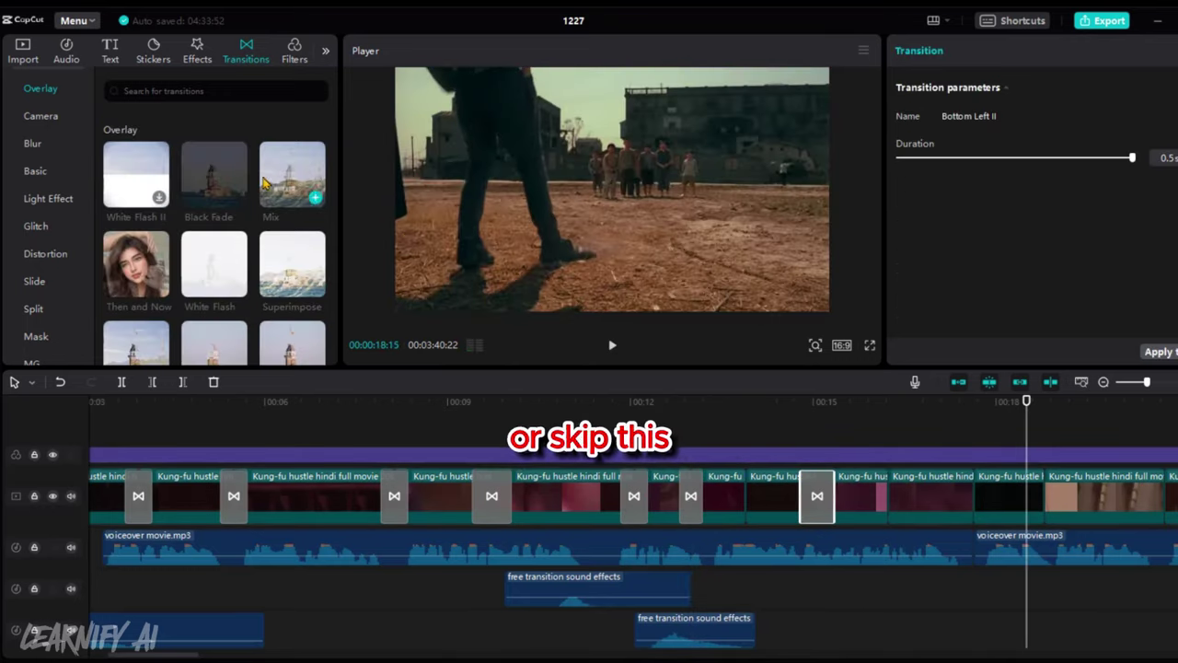
click(936, 431)
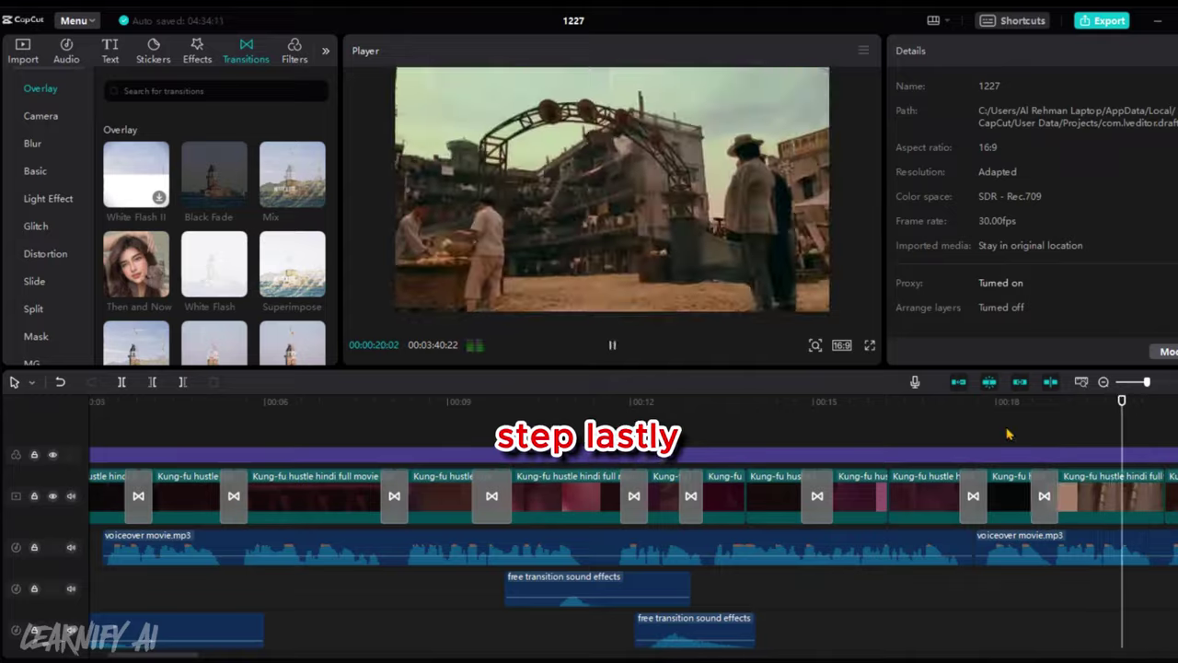
- Add transitions to the movie cuts between about 00:00:20 and 00:00:33, including a 1.2 s Stretch at 00:00:27 and Distortion at 00:00:33
drag(550, 472, 406, 497)
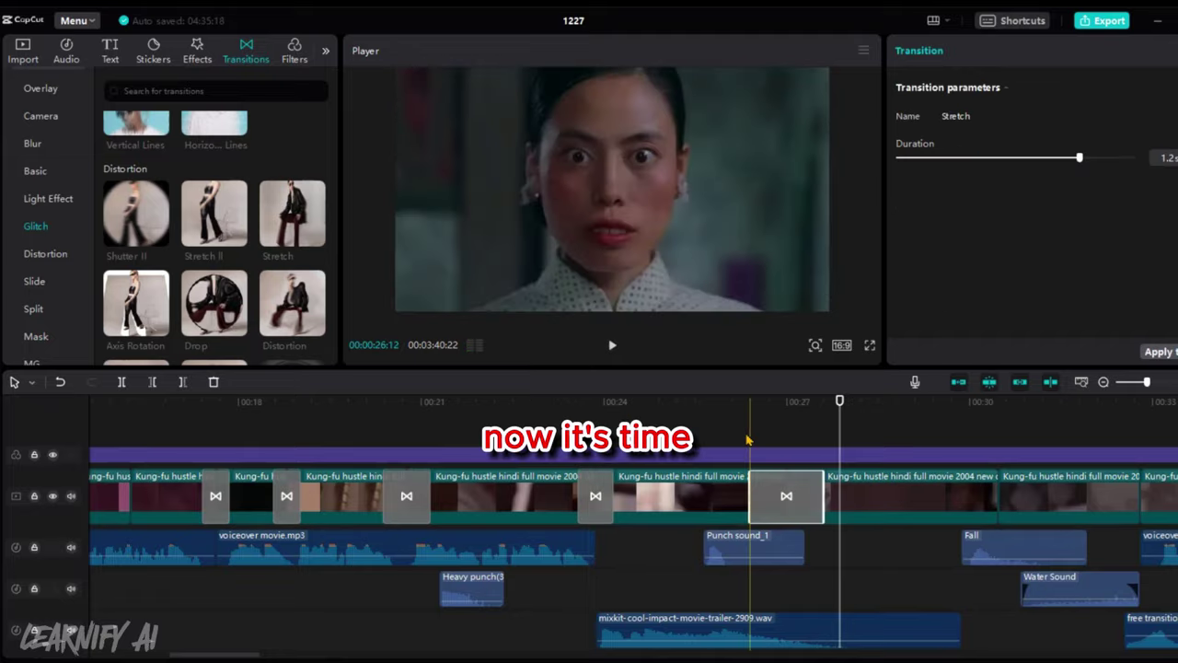
click(746, 431)
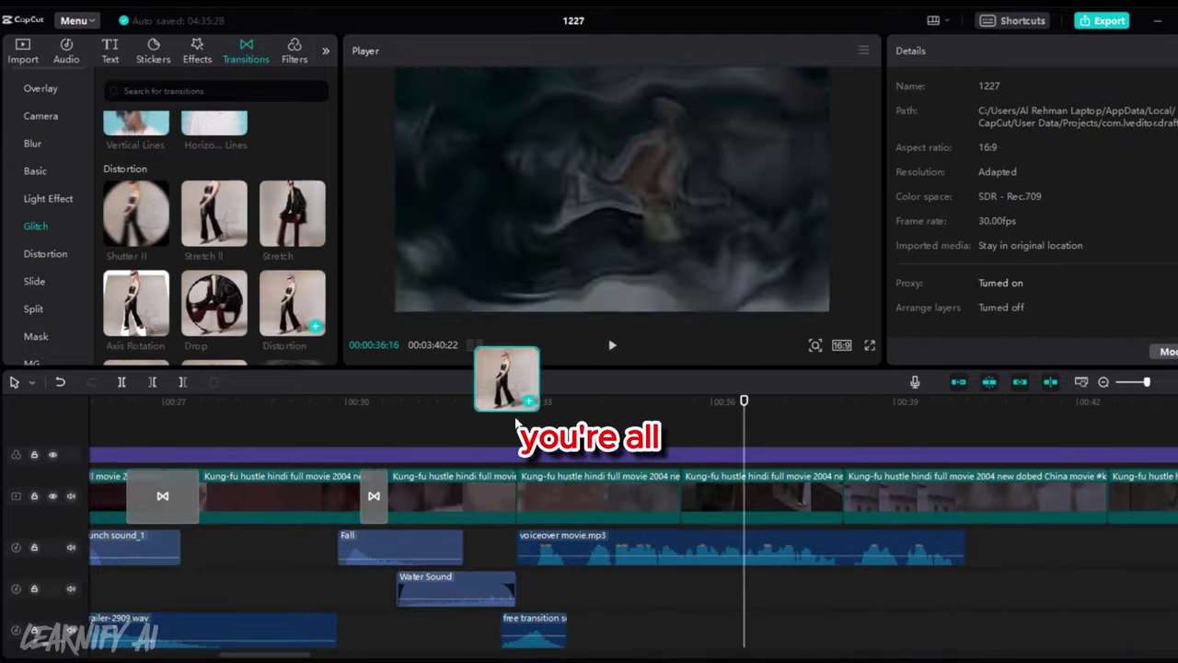
drag(516, 381, 516, 401)
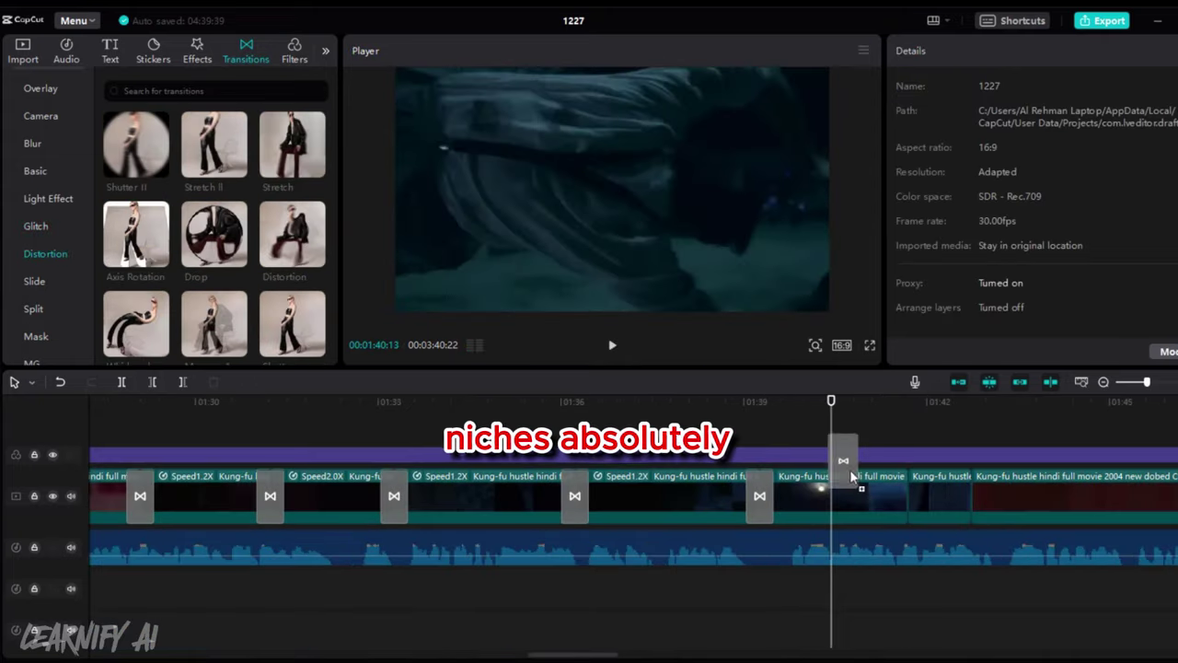
- Add Distortion-category transitions, such as Drop and Distortion, to the movie cuts between about 00:01:41 and 00:01:57
drag(822, 463, 907, 495)
drag(215, 233, 971, 495)
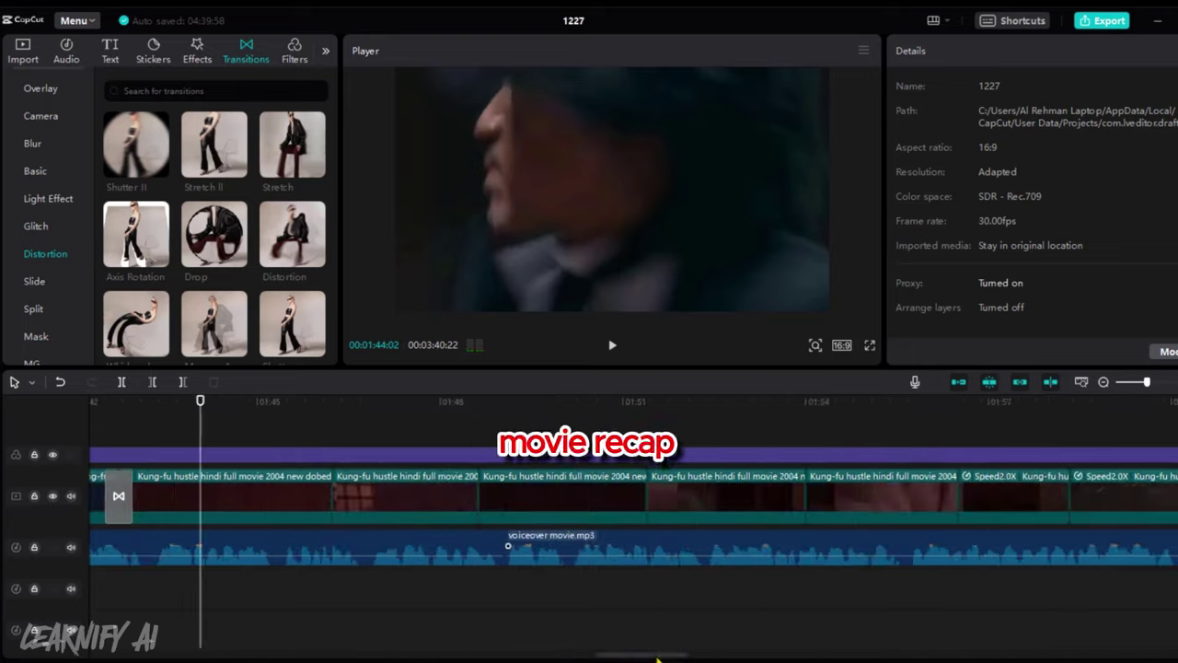
drag(292, 234, 646, 495)
drag(291, 234, 822, 495)
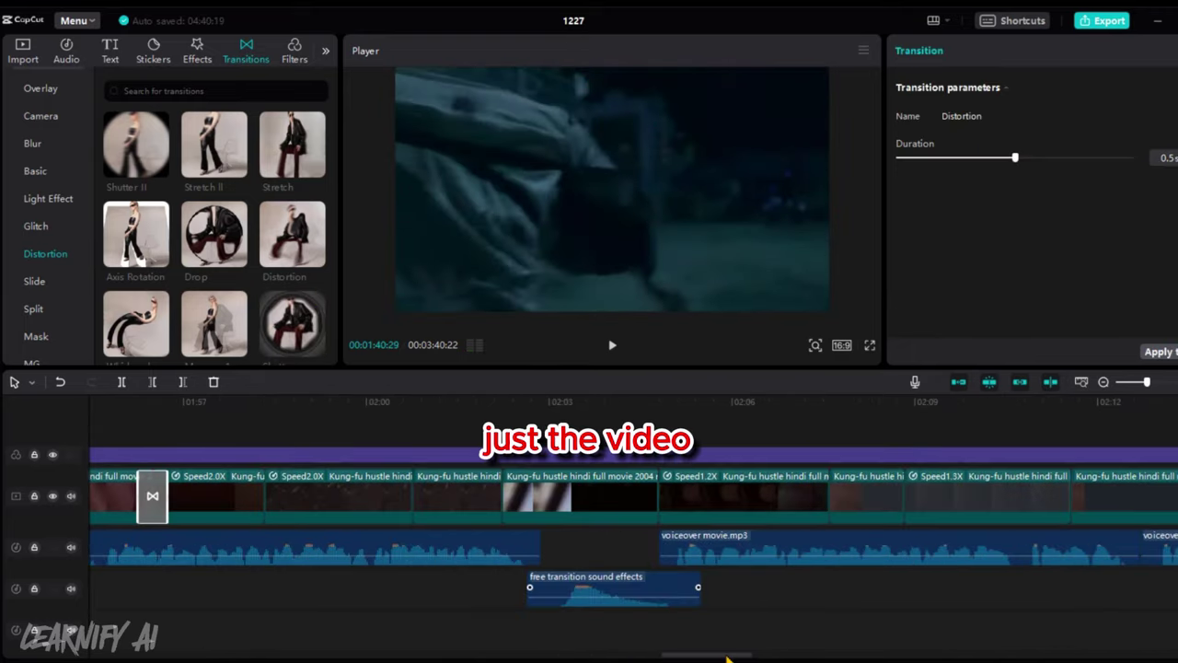
- Add Distortion-category transitions to the movie cuts between about 00:01:58 and 00:02:08, with Stretch at about 00:02:02
drag(292, 234, 412, 495)
drag(292, 144, 502, 495)
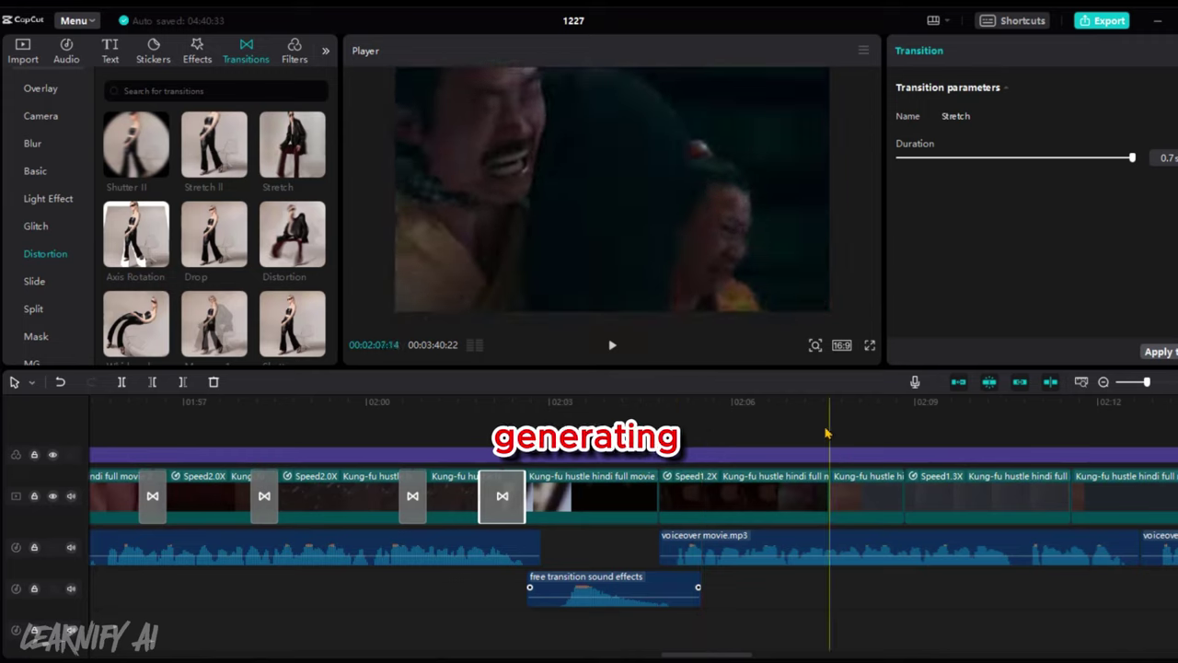
drag(244, 139, 822, 492)
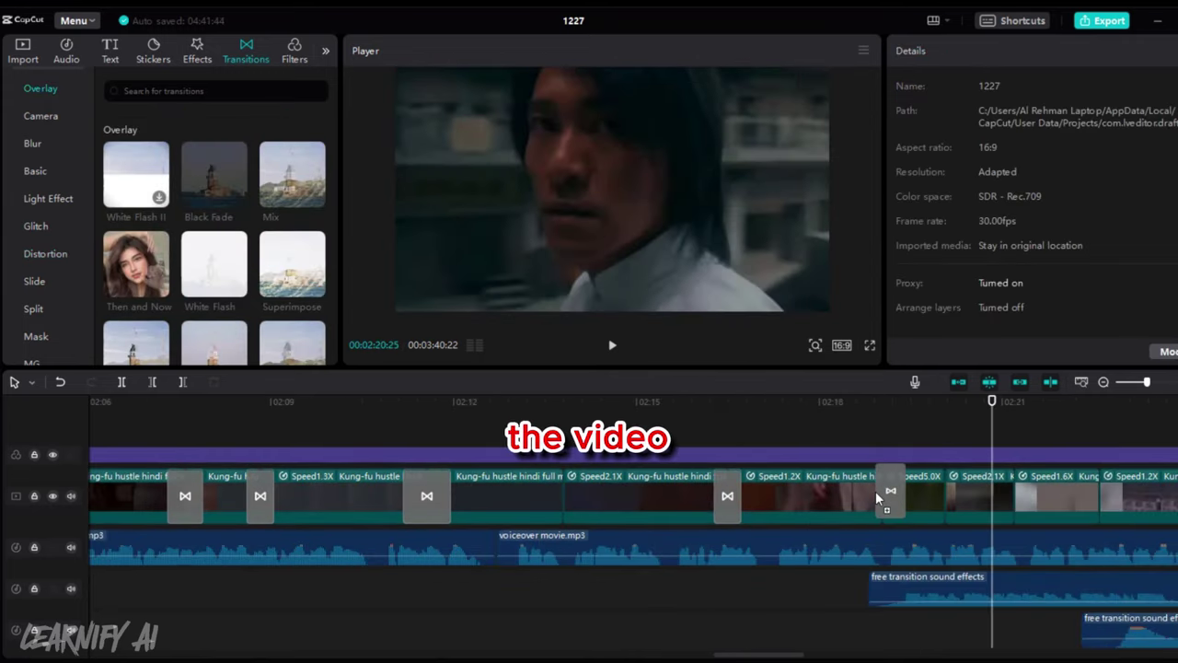
- Add Overlay transitions to the remaining movie cuts from about 00:02:19, using Mix at about 00:02:20
drag(867, 457, 858, 458)
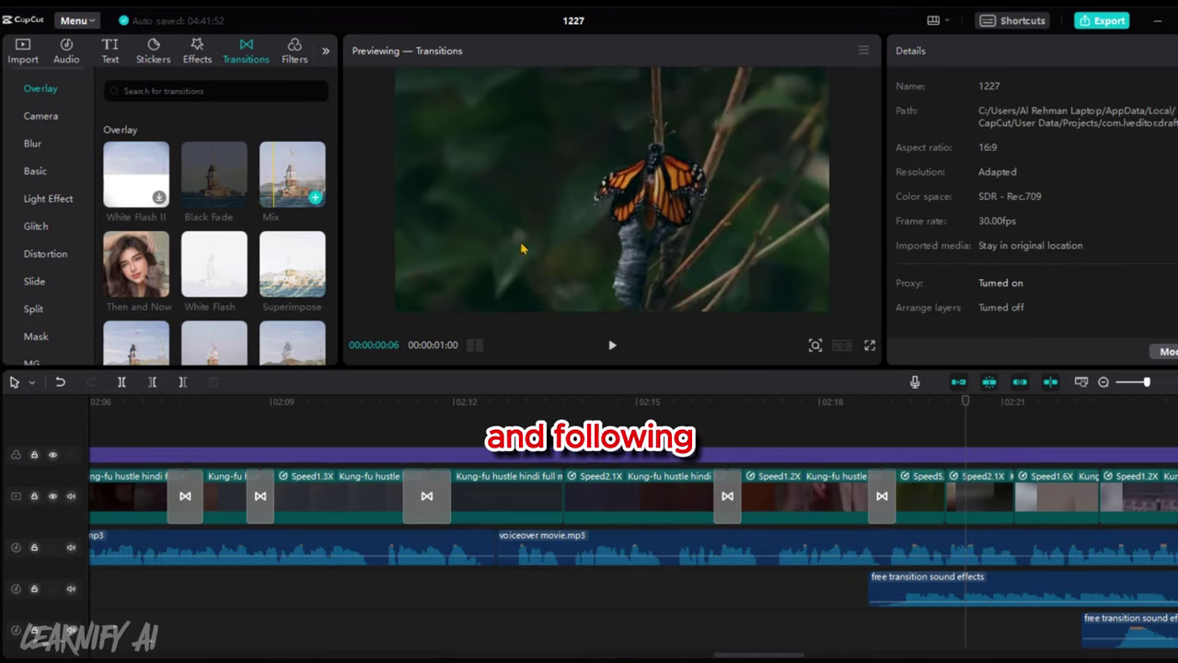
drag(826, 410, 933, 479)
click(923, 405)
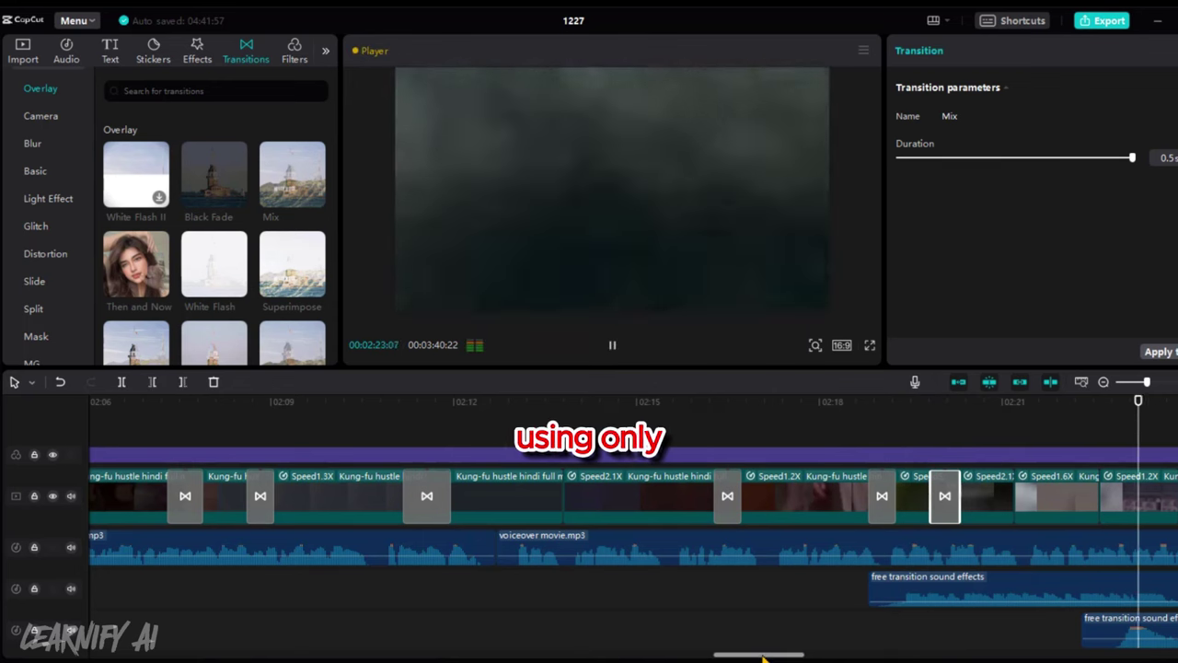
drag(762, 659, 783, 661)
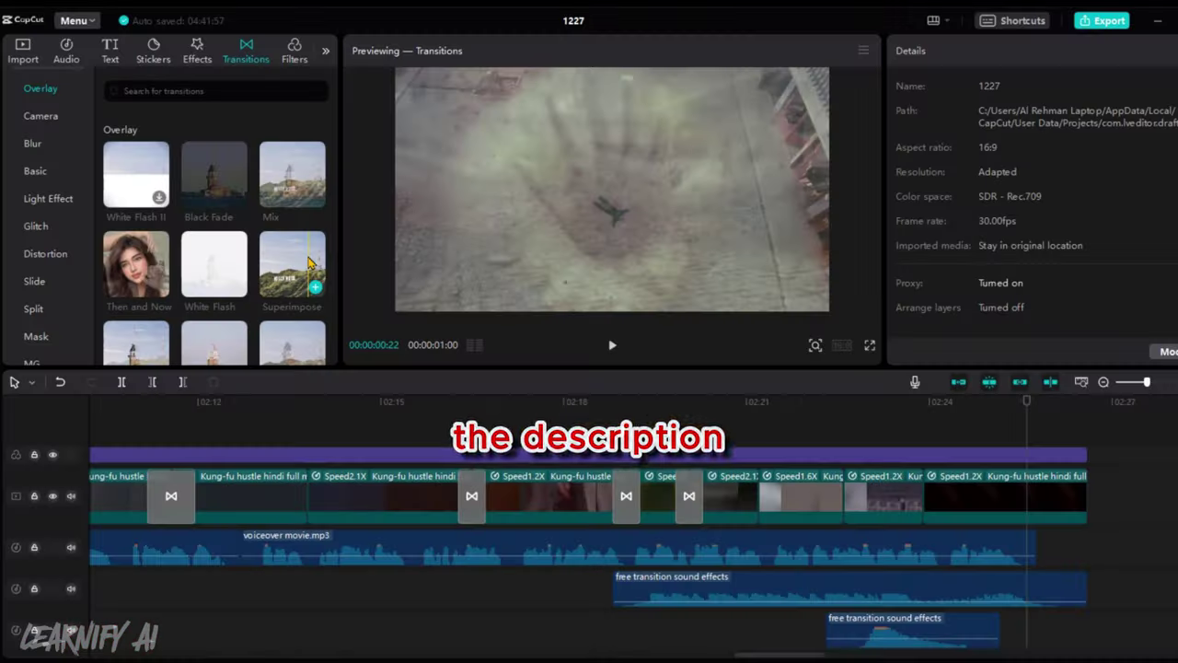
drag(751, 361, 881, 451)
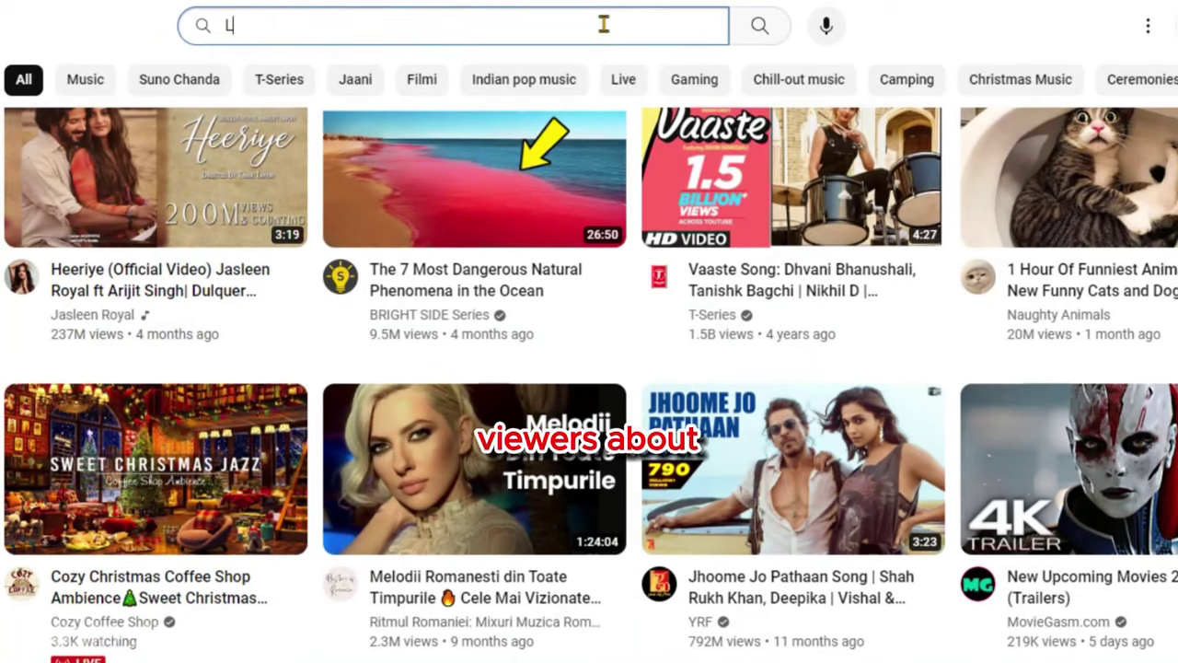
- Switch to YouTube, search for "LEARNIFY AI" and open the Learnify Ai channel's playlists
text(EARNIFY AI)
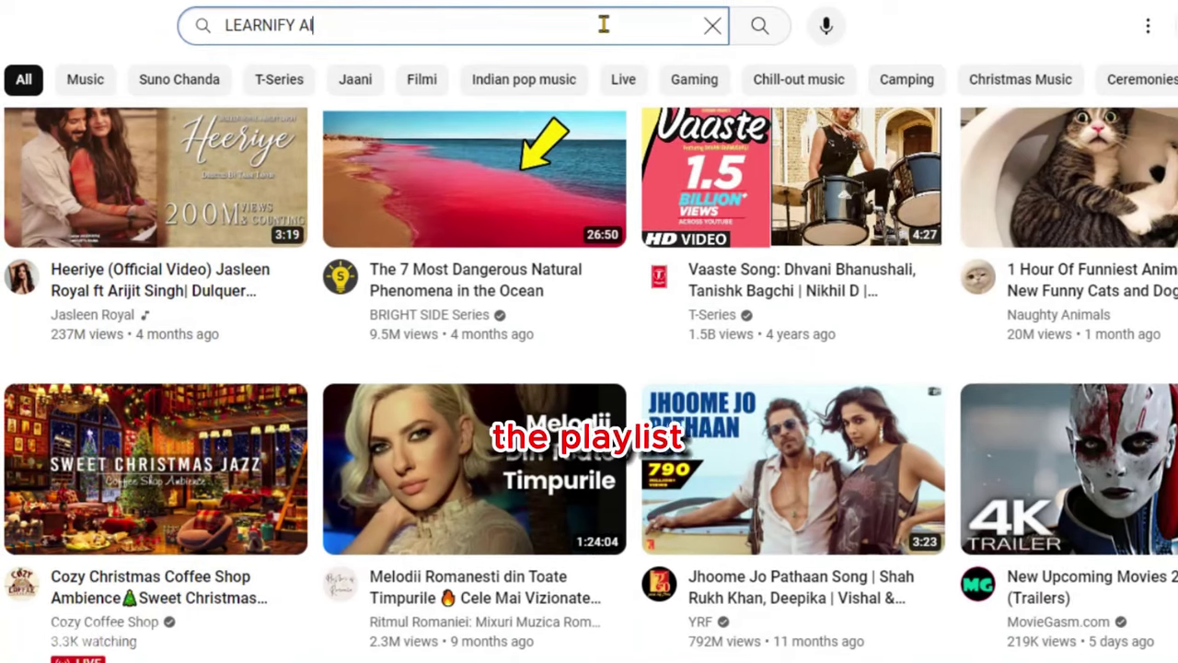
key(Return)
click(504, 368)
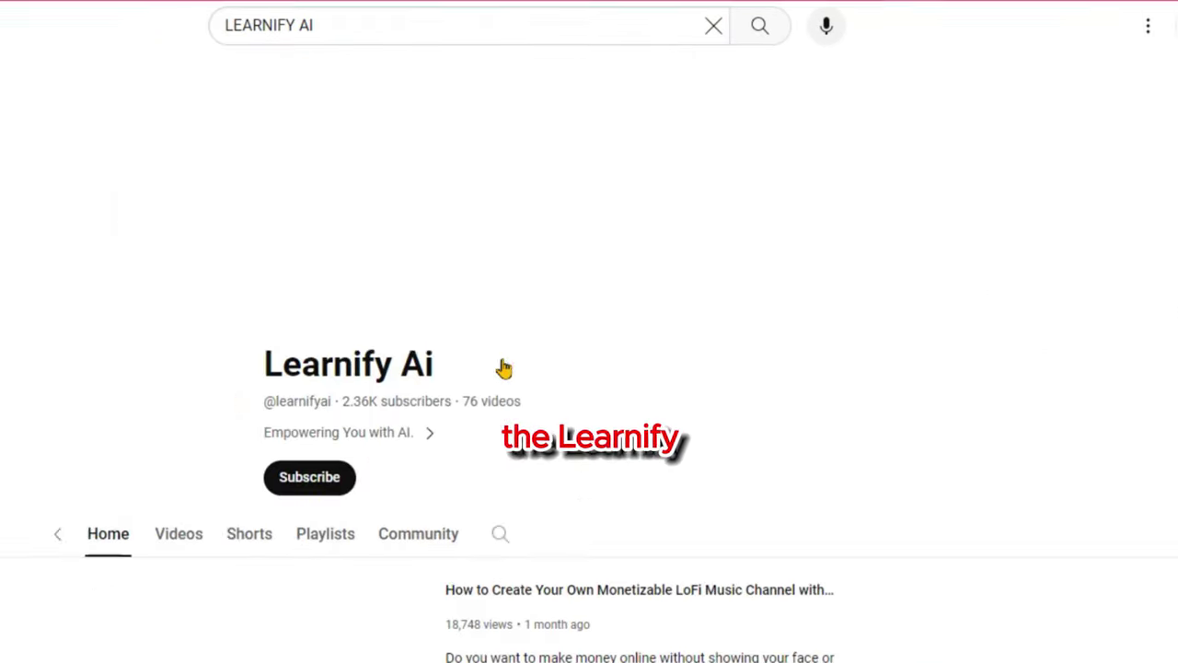
click(241, 471)
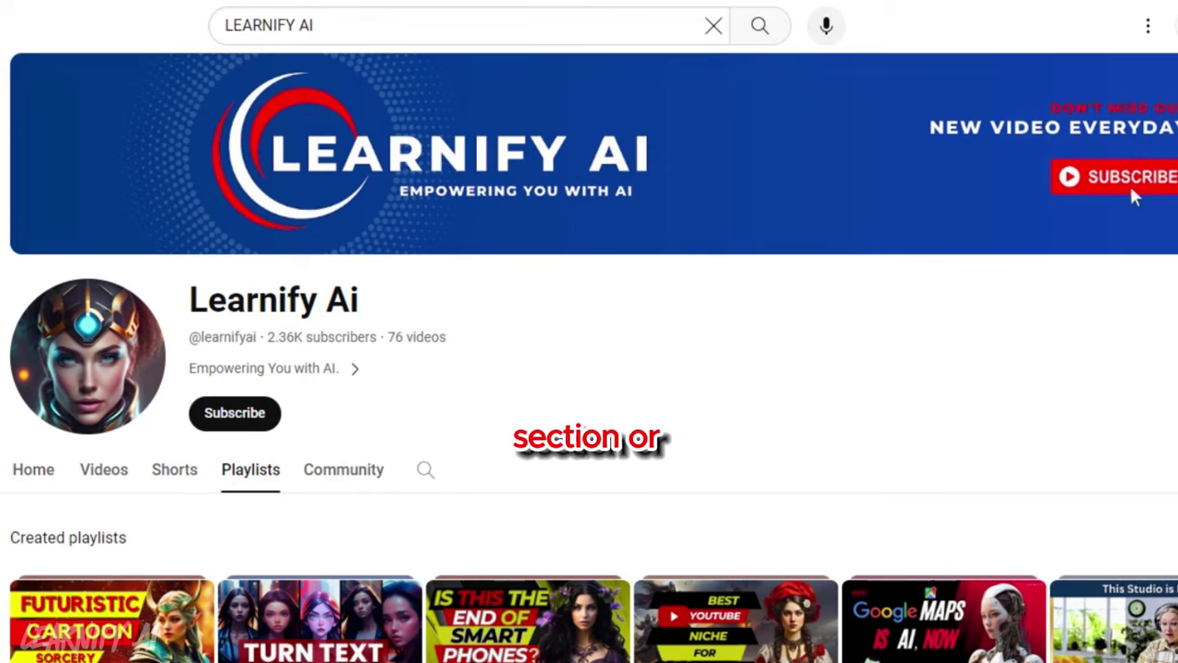
- Open the Monetized Faceless YouTube Channel playlist and look through its list of videos
scroll(241, 471, down, 3)
scroll(589, 368, down, 4)
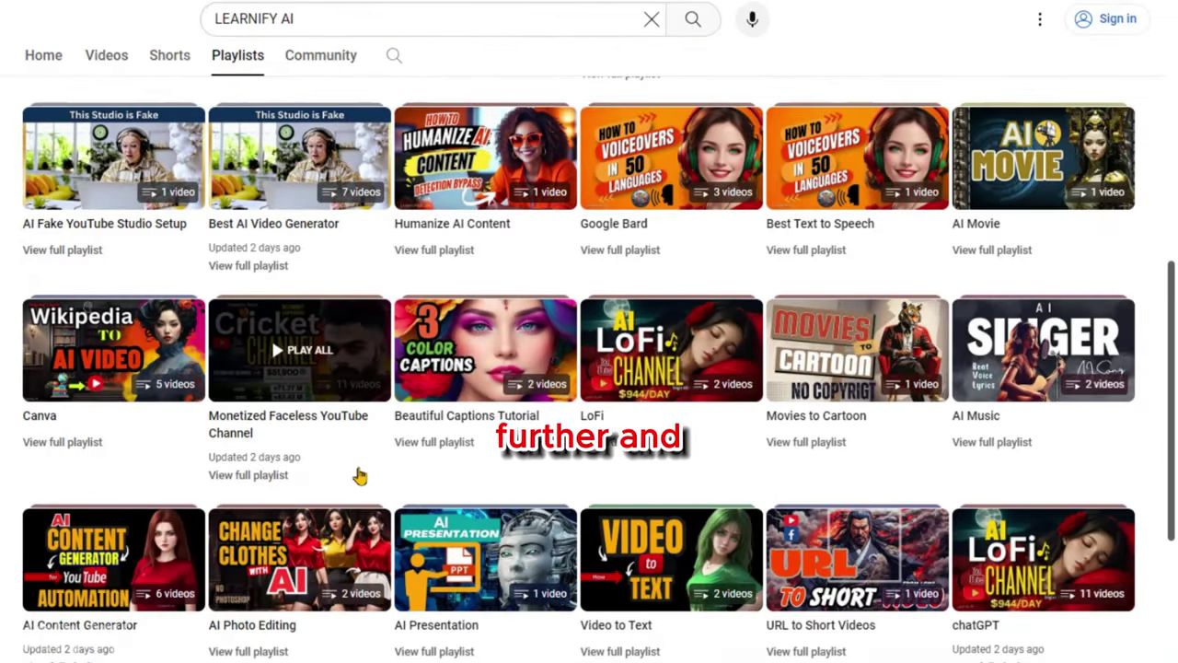
click(299, 359)
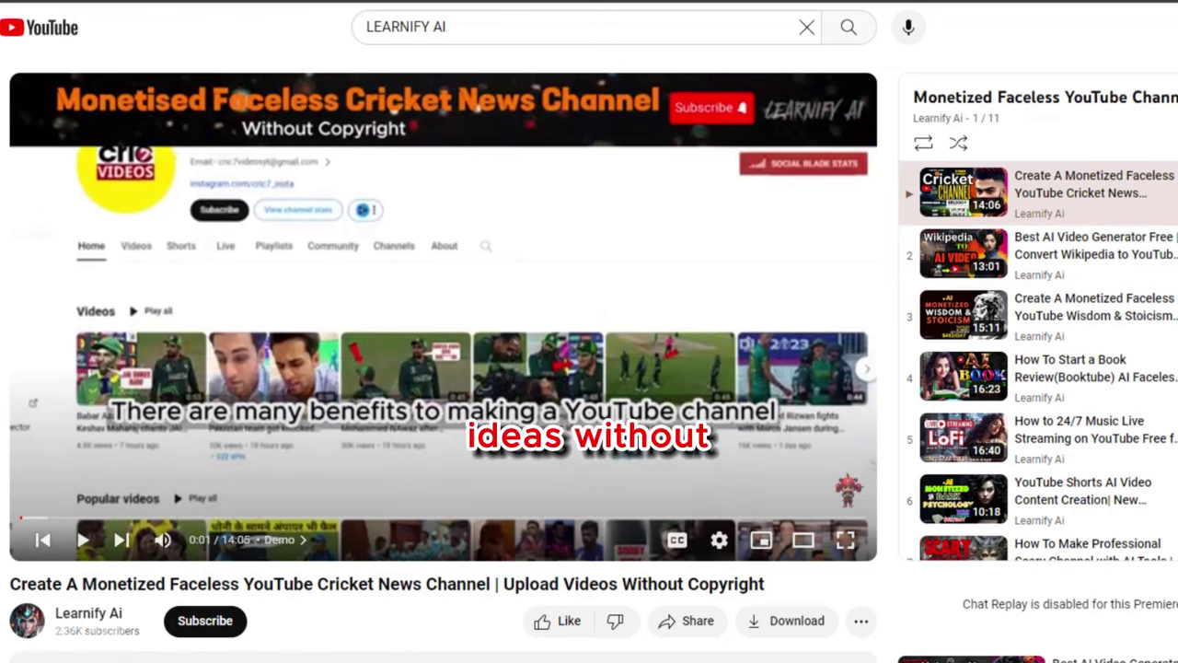
scroll(1038, 361, down, 2)
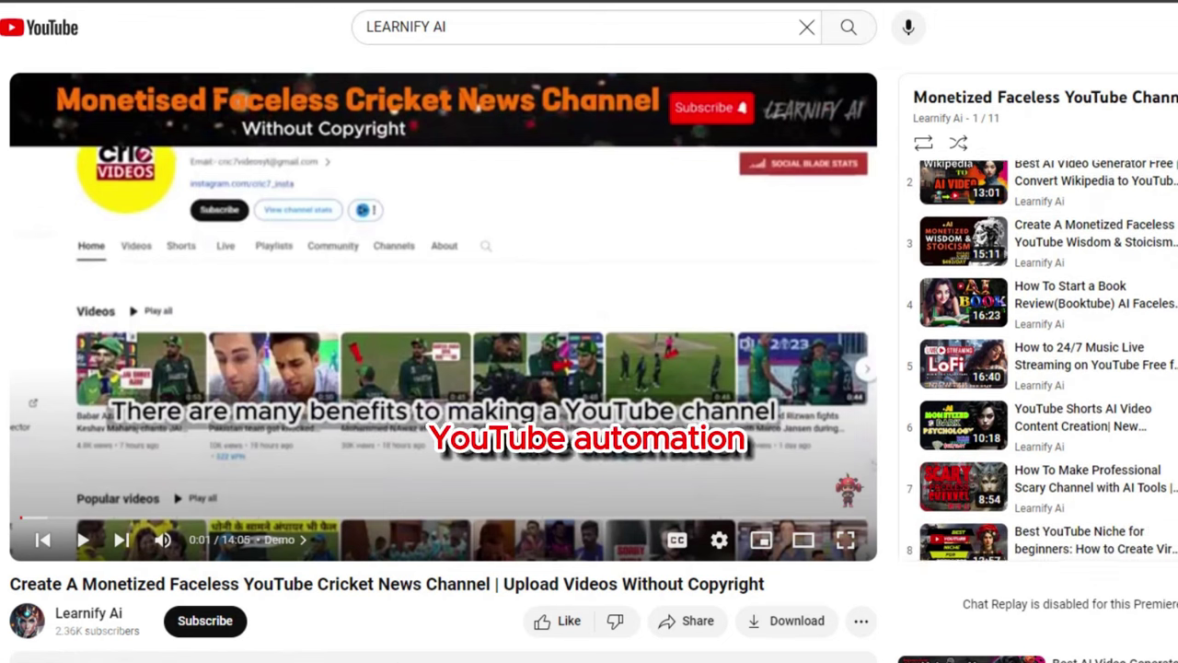
scroll(1039, 361, down, 4)
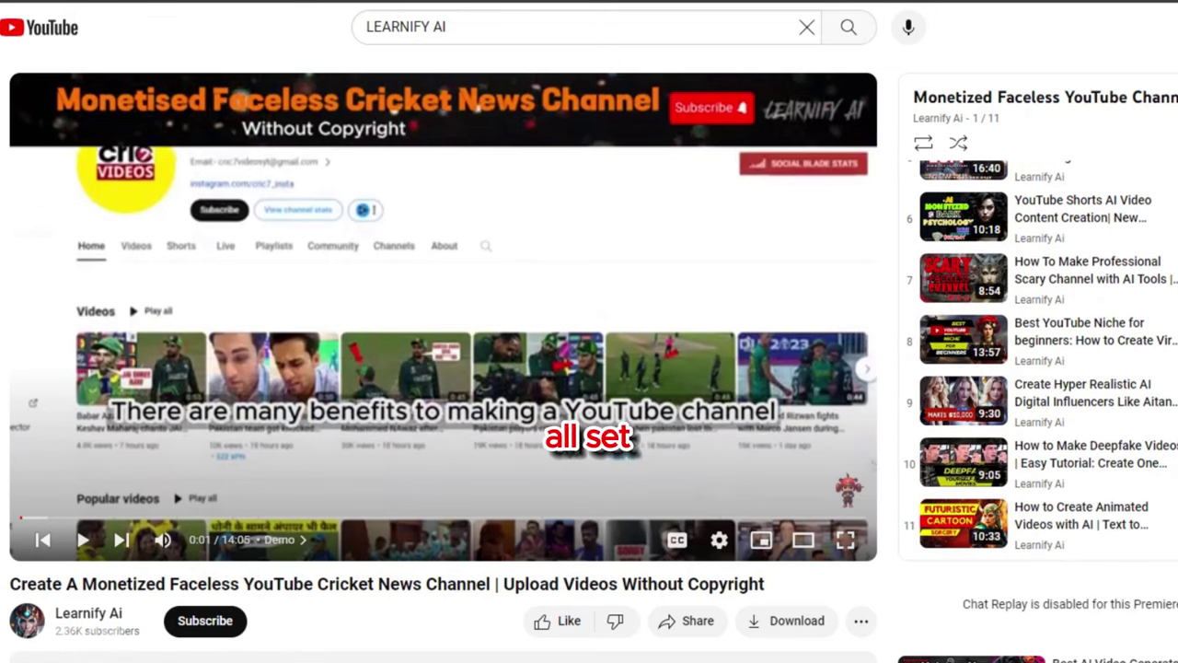